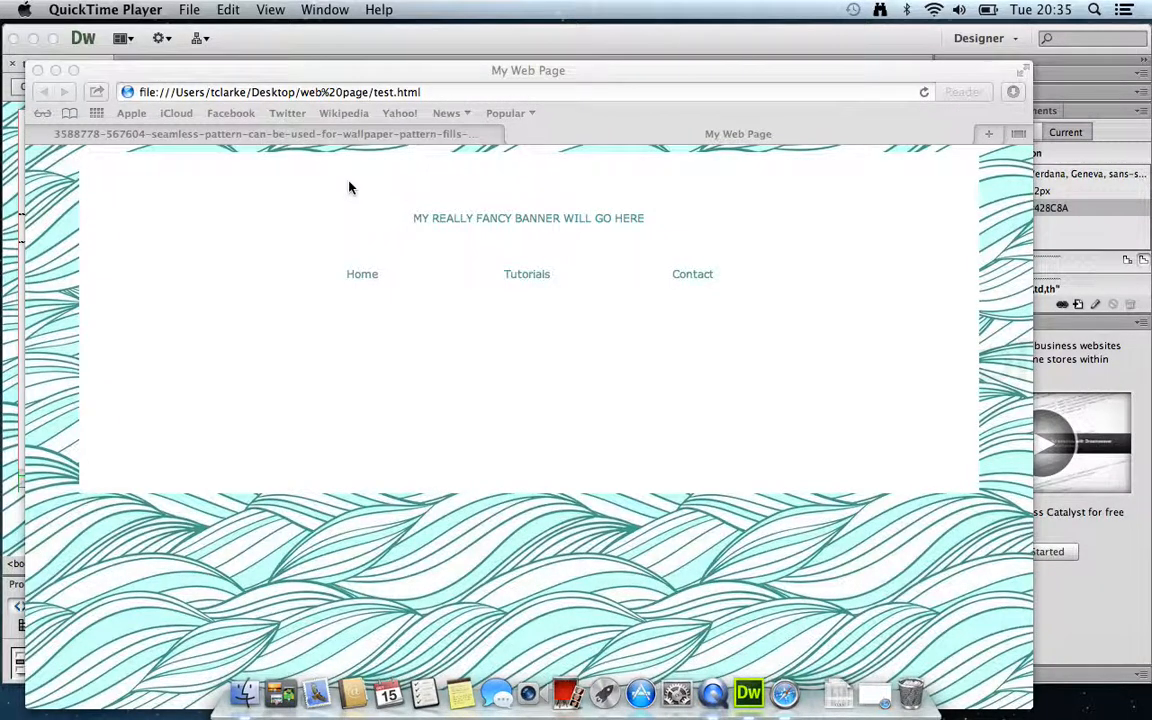
# Switch from the Safari preview back to the test.html layout in Dreamweaver
pyautogui.click(508, 44)
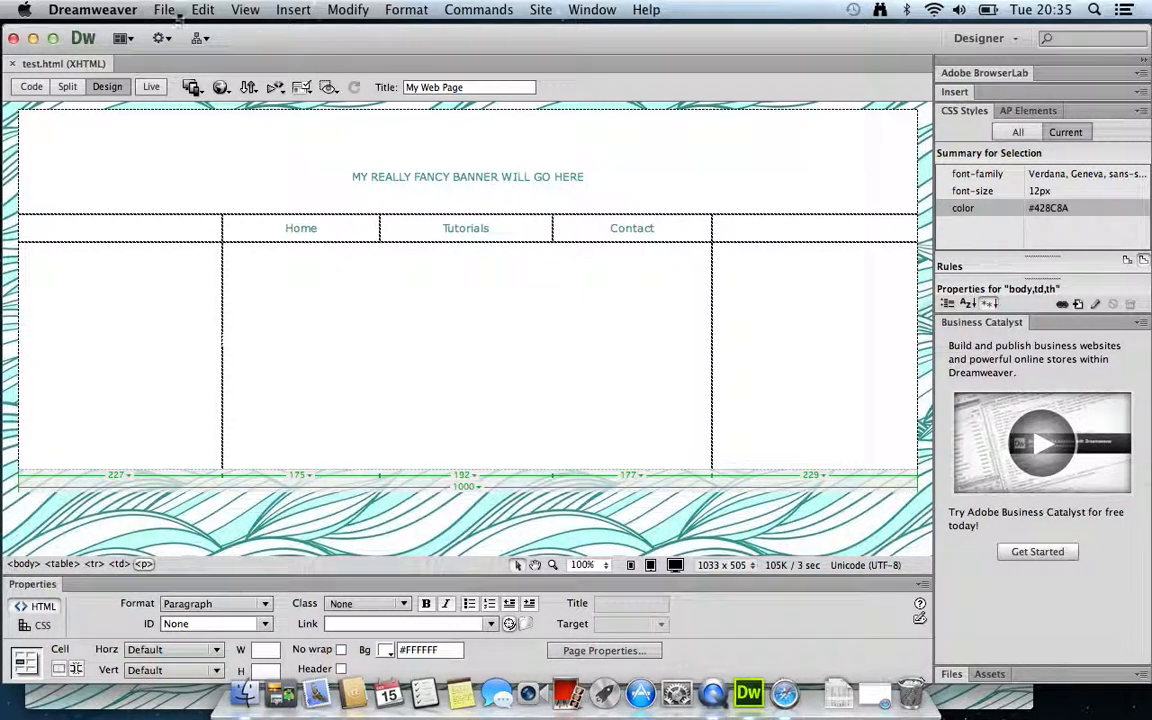
# Create a new blank HTML page and retitle it 'My Web Page'
pyautogui.click(166, 10)
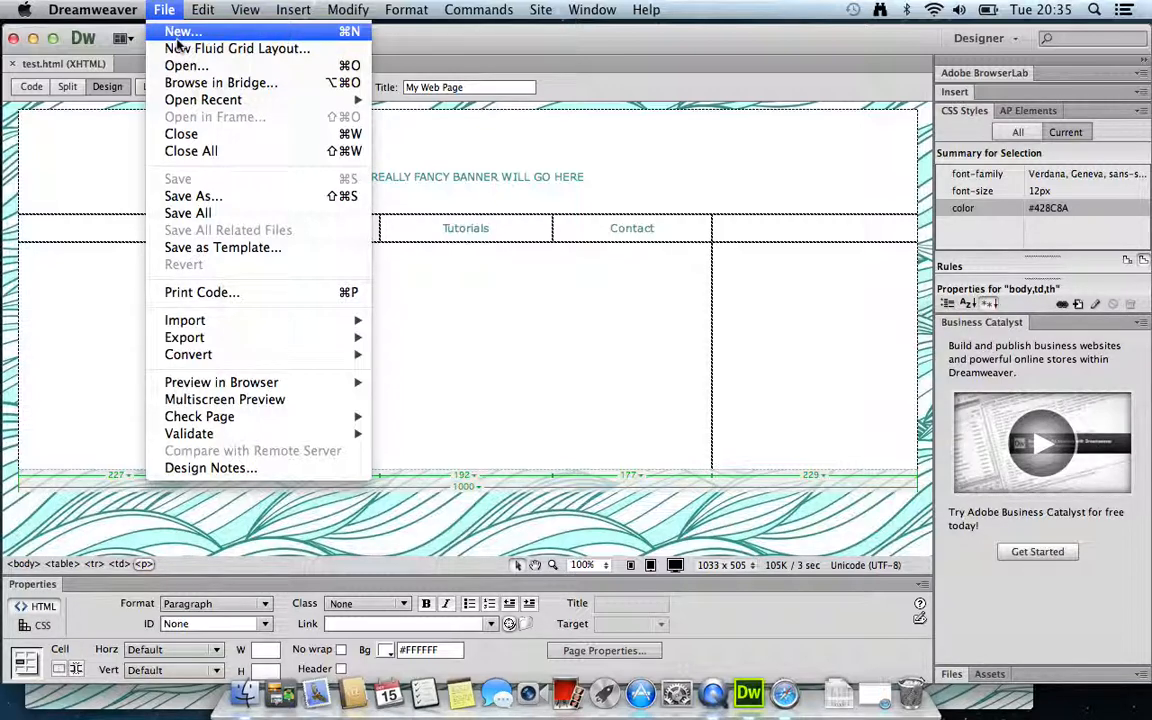
pyautogui.click(177, 35)
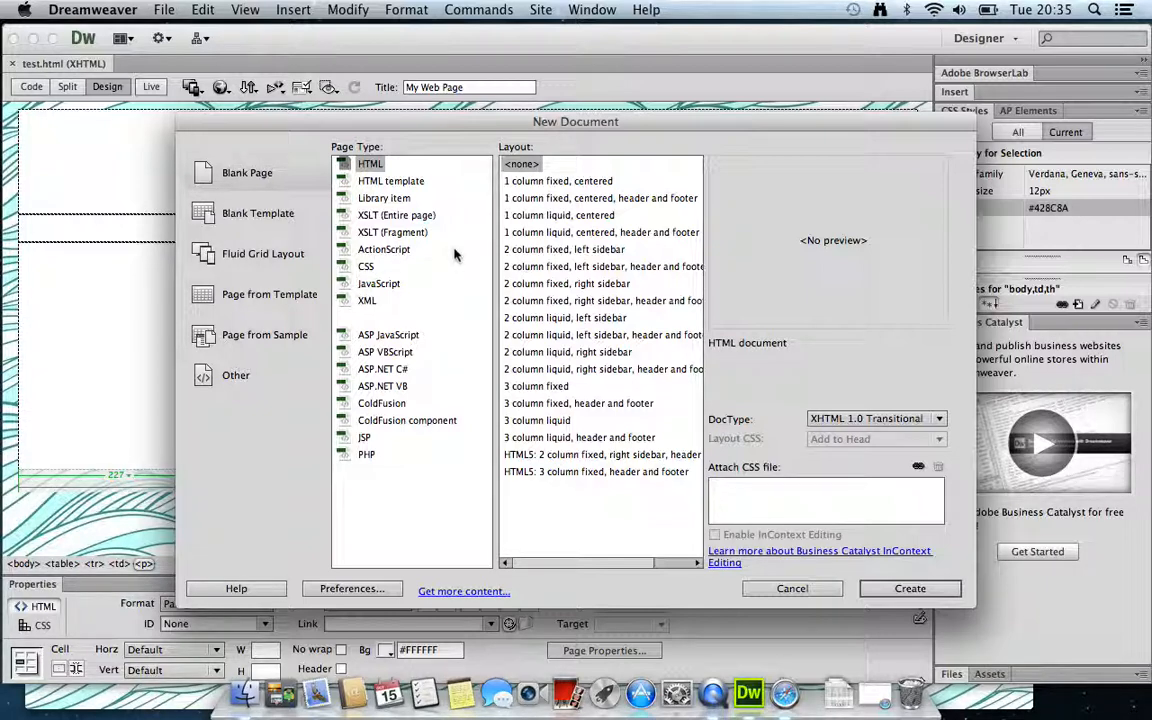
pyautogui.click(343, 163)
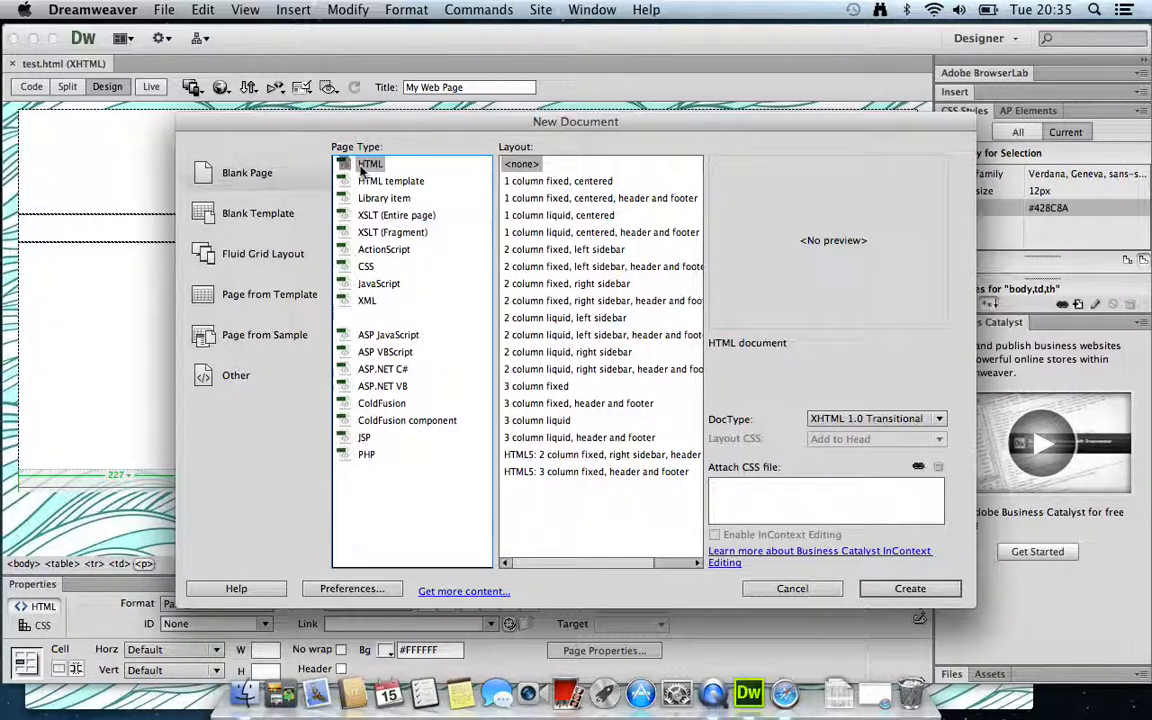
pyautogui.click(906, 588)
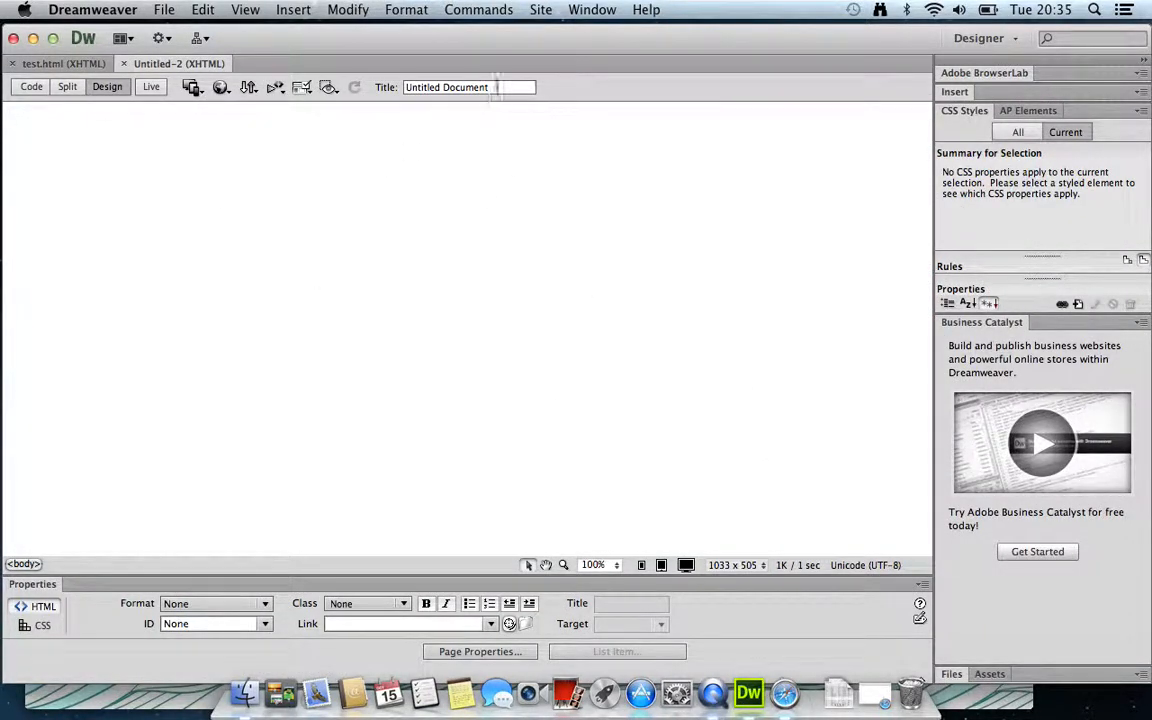
pyautogui.moveTo(497, 87); pyautogui.dragTo(375, 87)
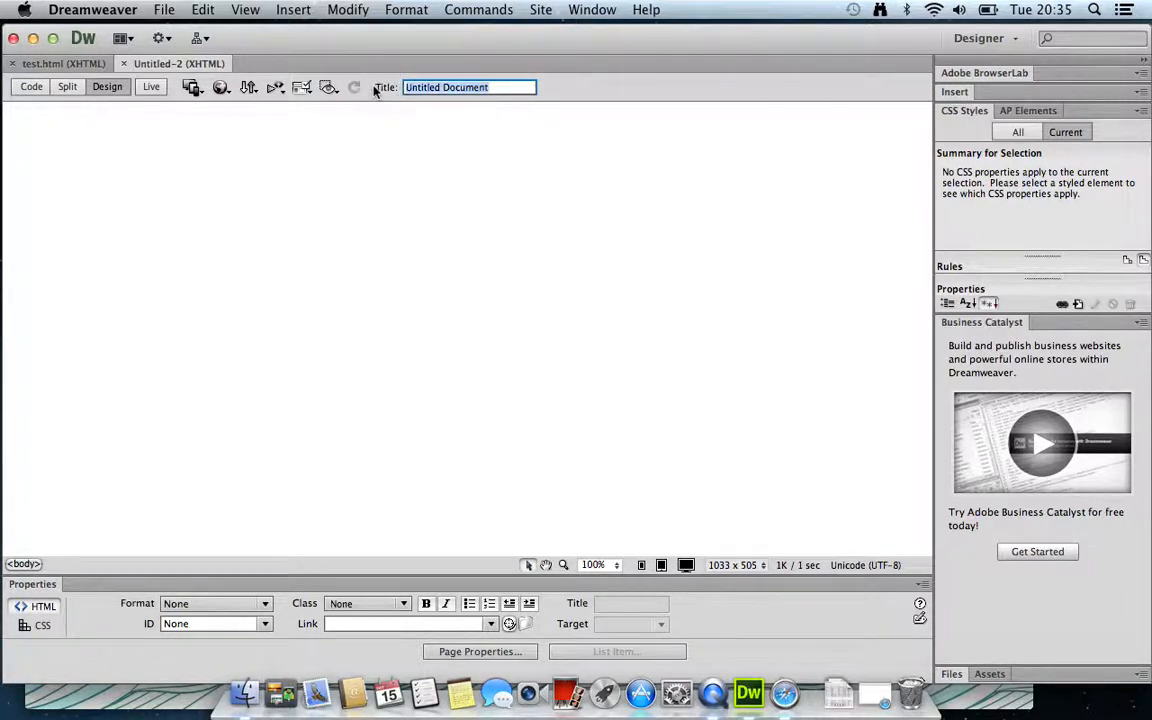
pyautogui.write('My Web Page')
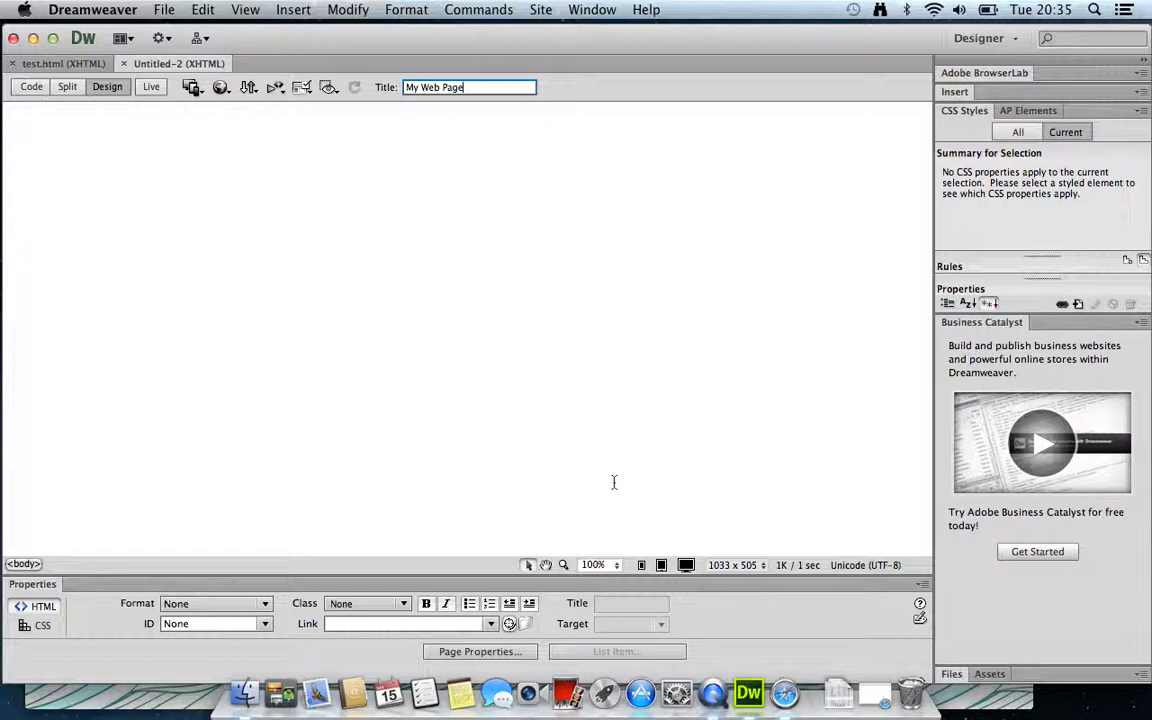
# In Page Properties, set the page font to Verdana, Geneva, sans-serif at 12 px
pyautogui.click(476, 652)
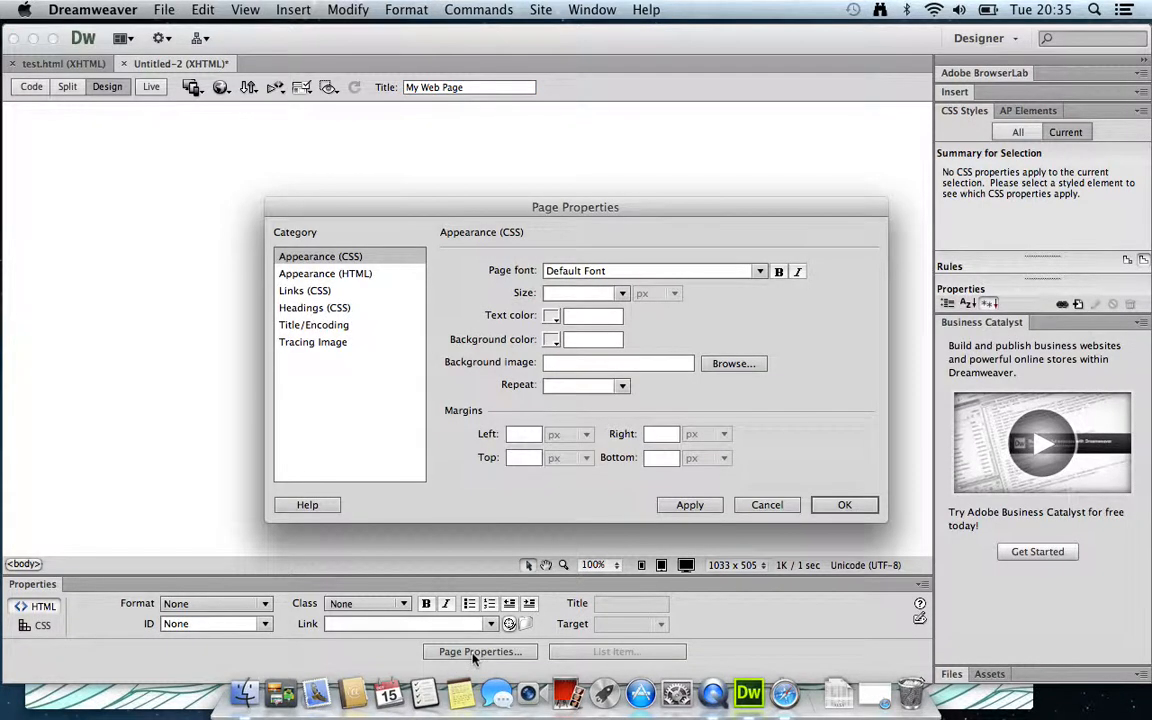
pyautogui.click(762, 271)
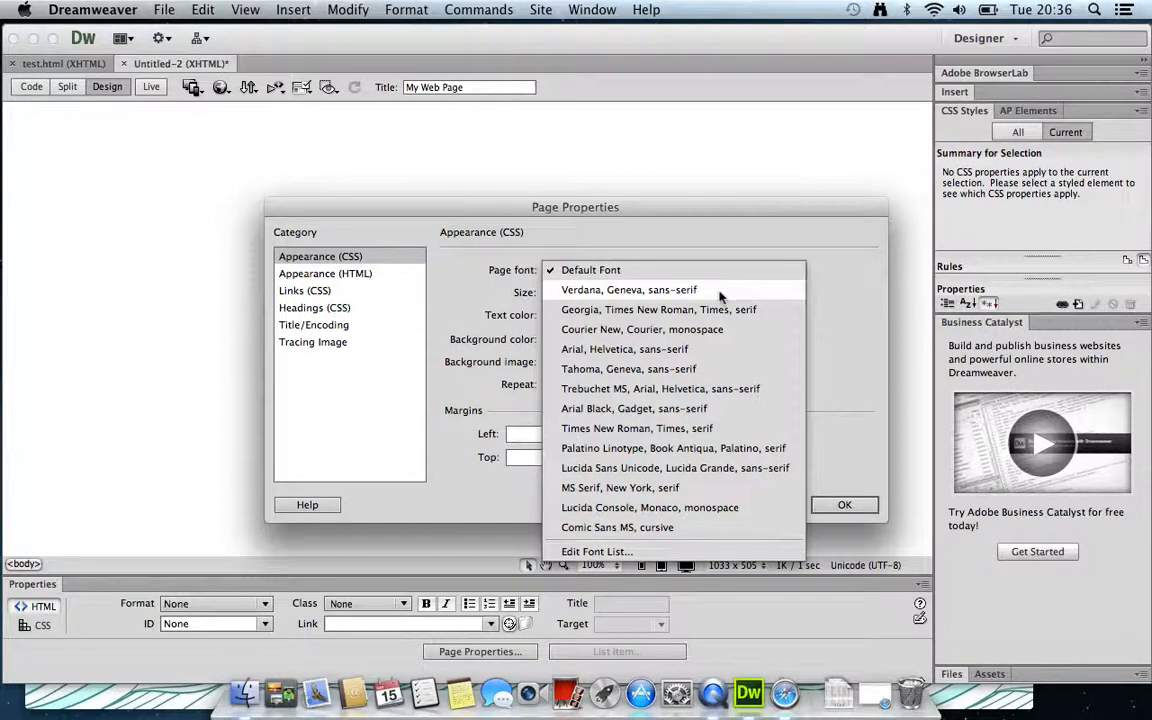
pyautogui.click(719, 291)
pyautogui.click(621, 294)
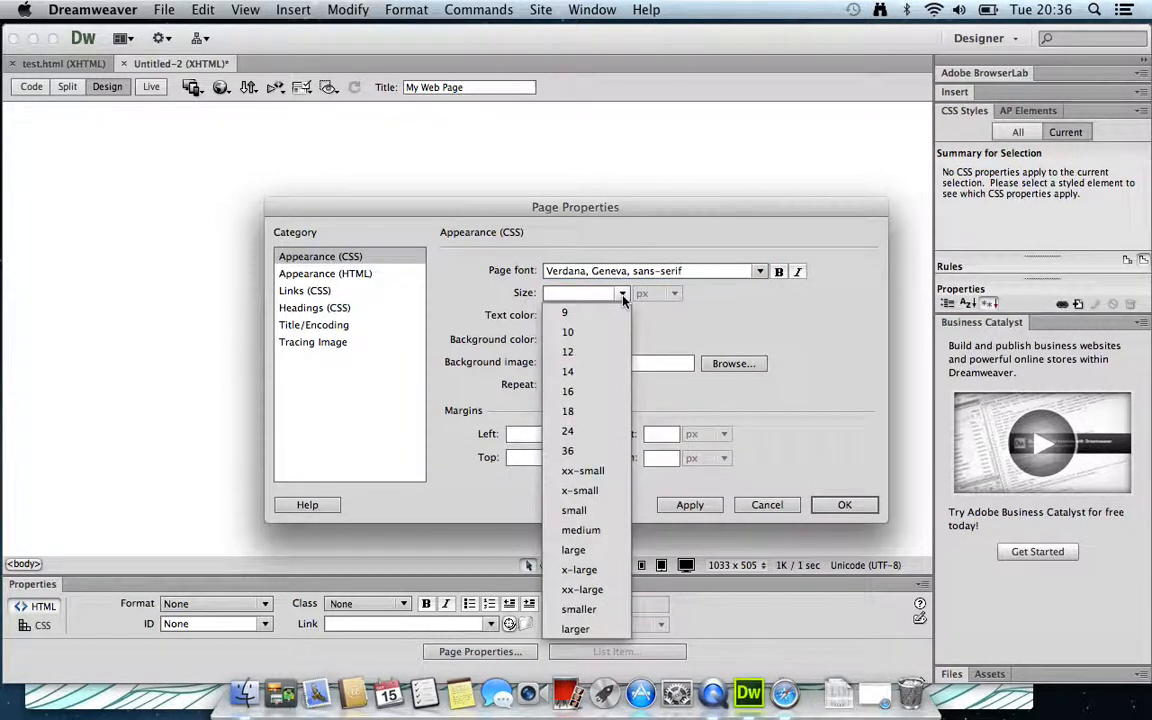
pyautogui.click(572, 353)
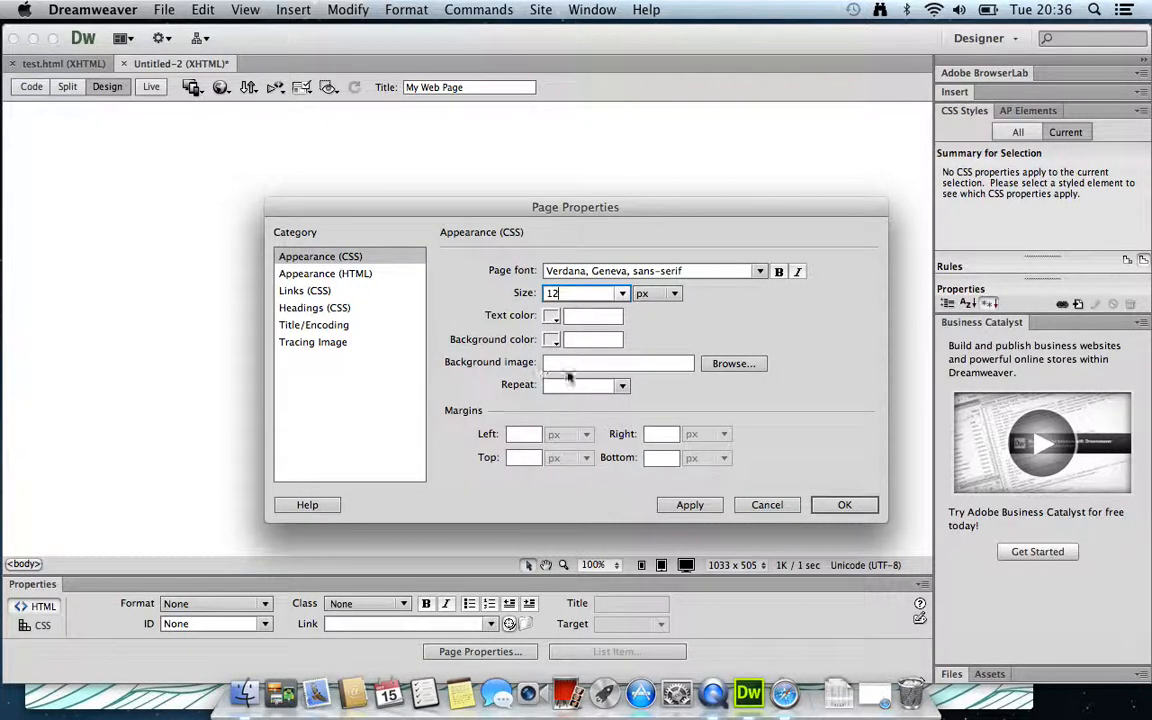
# Set the background image to fancy_pattern from Desktop > web page > image, accepting the path notice
pyautogui.click(731, 364)
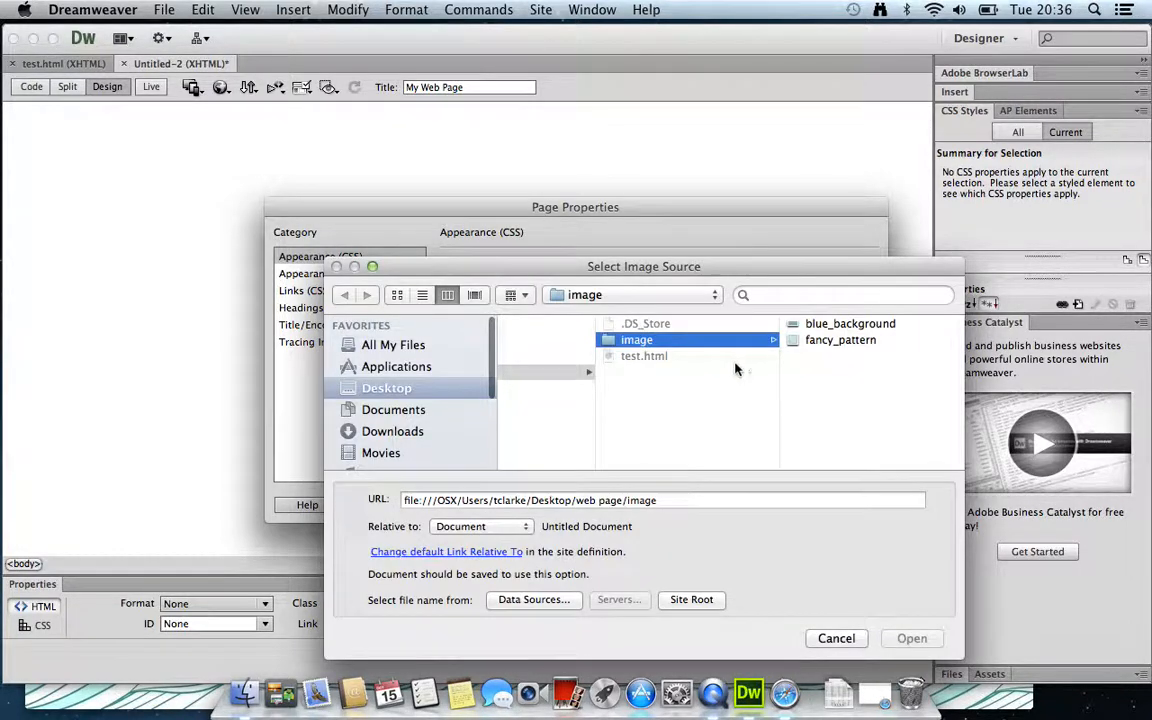
pyautogui.click(595, 294)
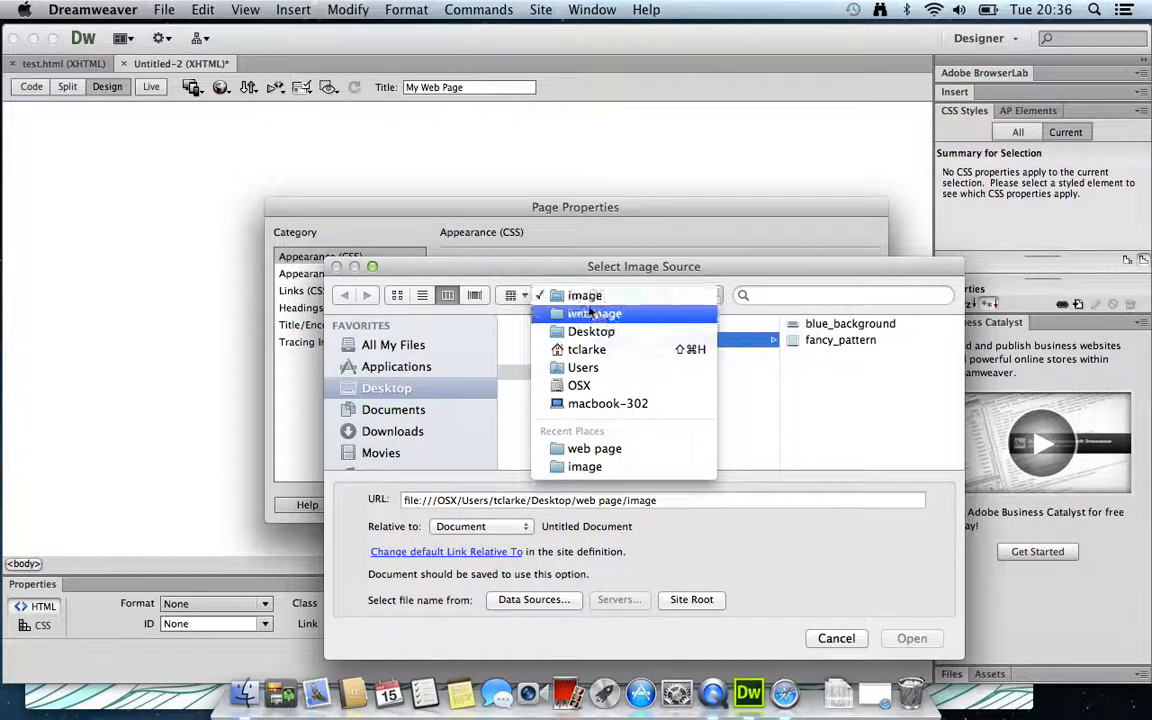
pyautogui.click(588, 335)
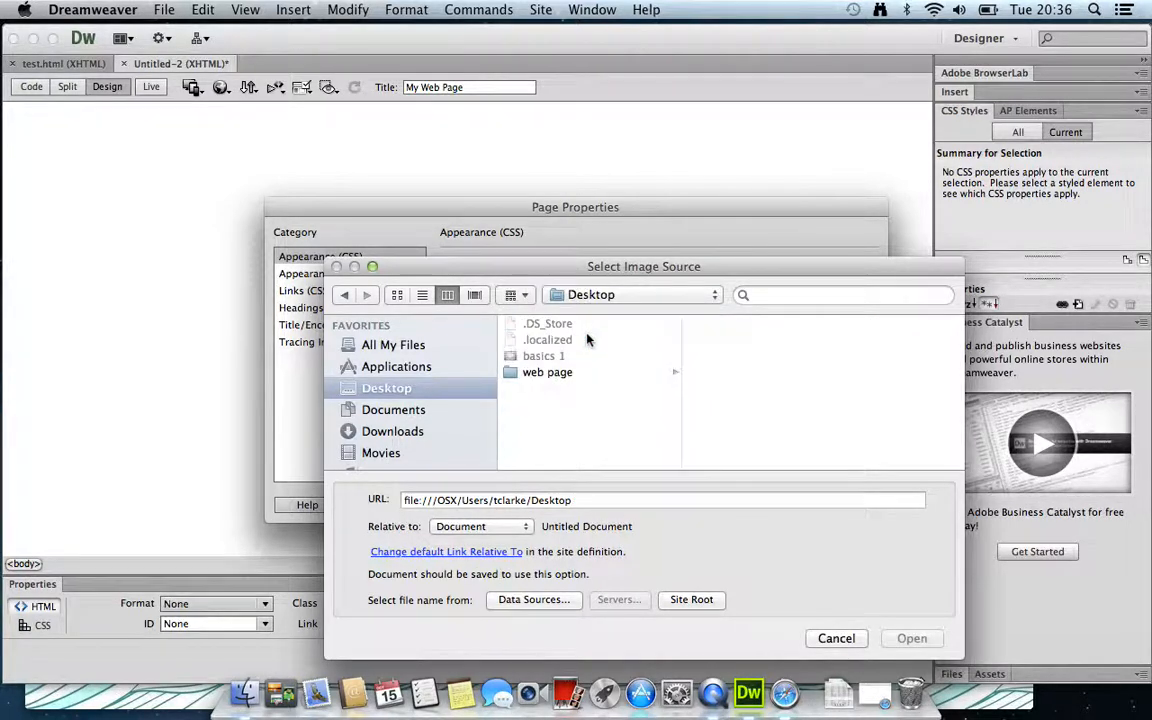
pyautogui.click(519, 376)
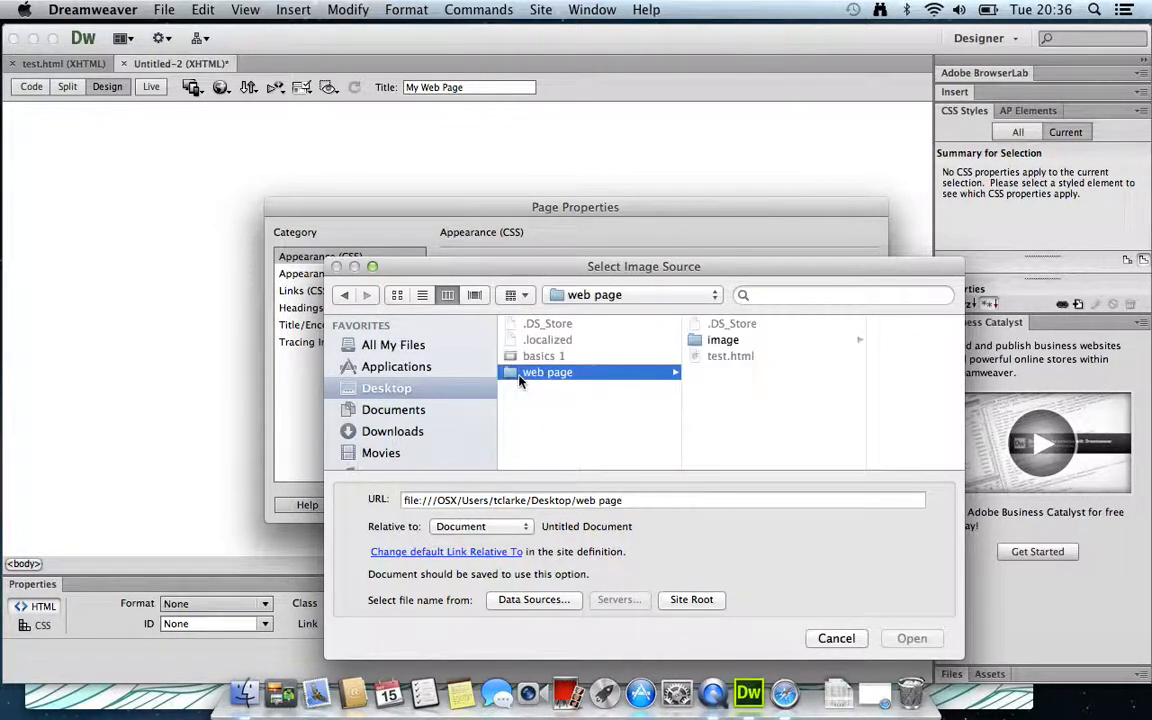
pyautogui.click(731, 341)
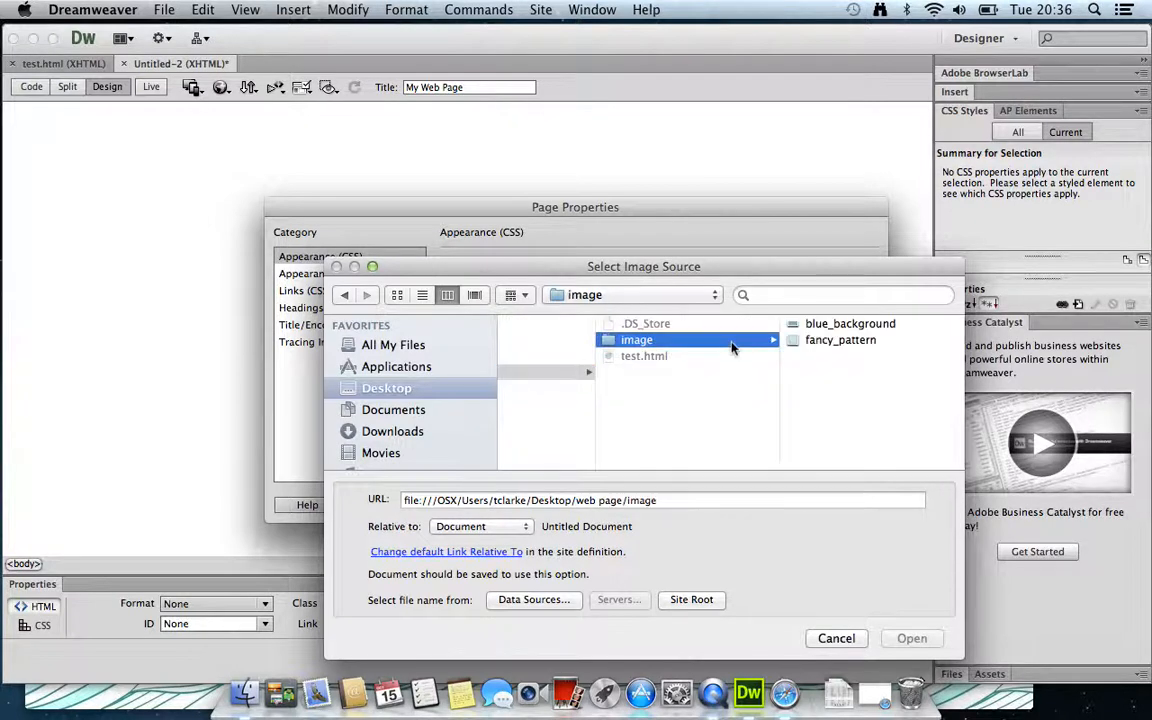
pyautogui.click(818, 343)
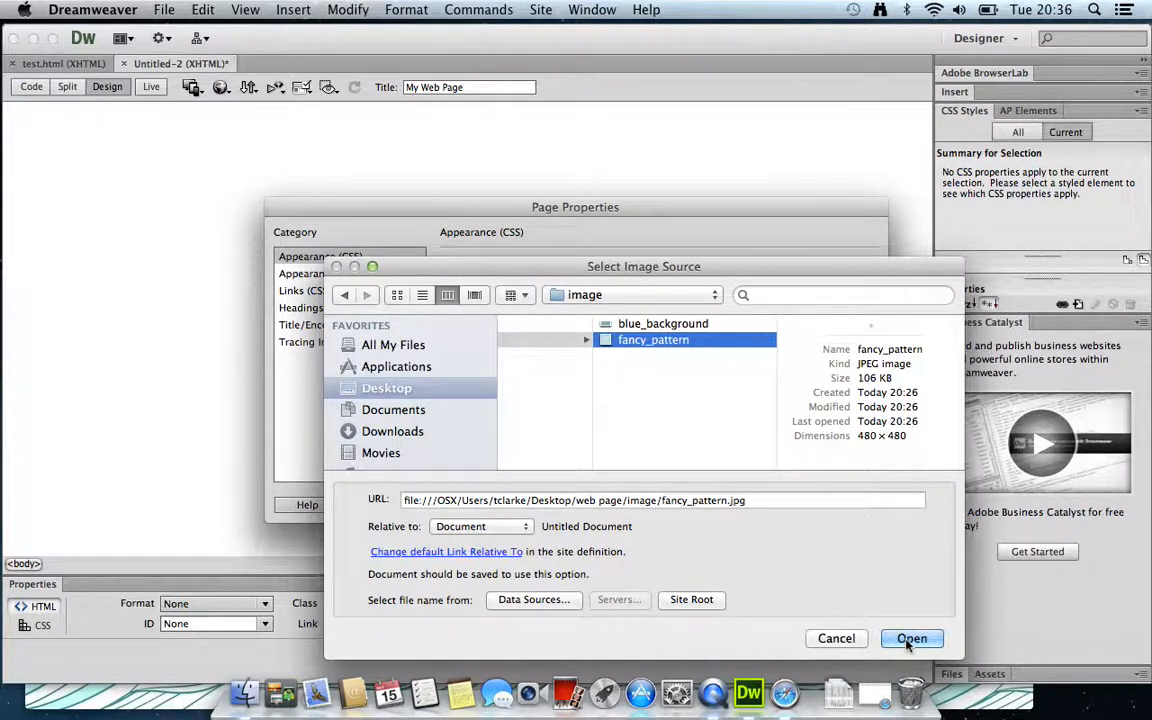
pyautogui.click(907, 641)
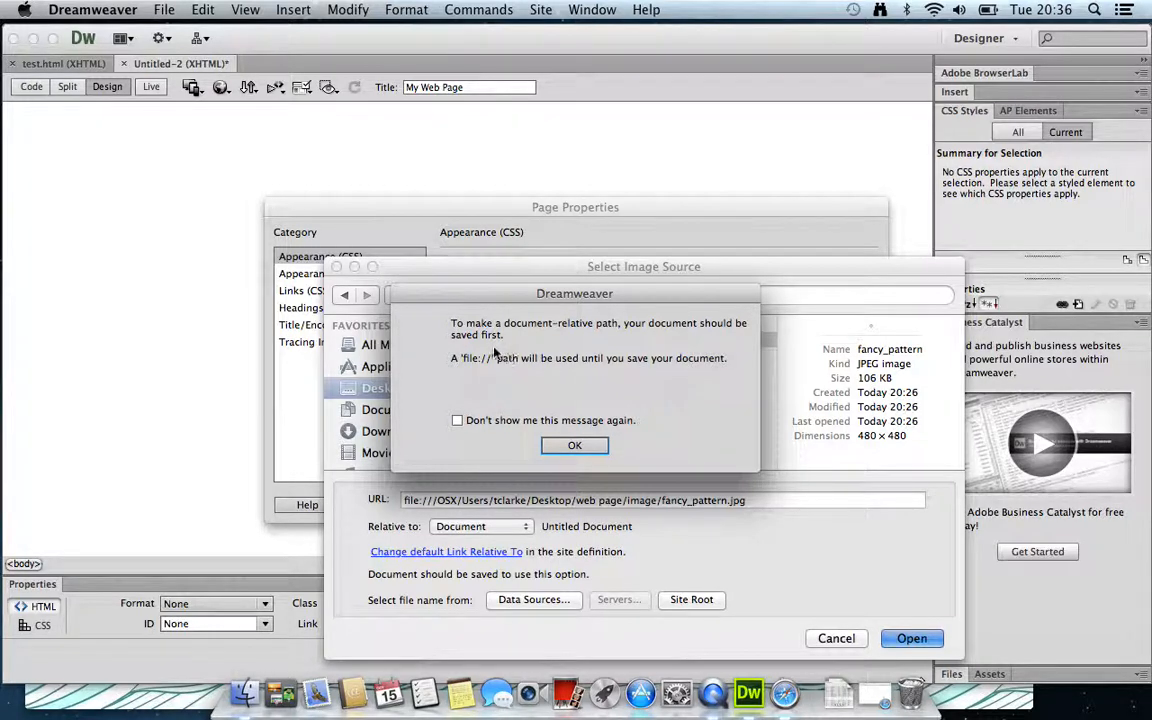
pyautogui.click(574, 446)
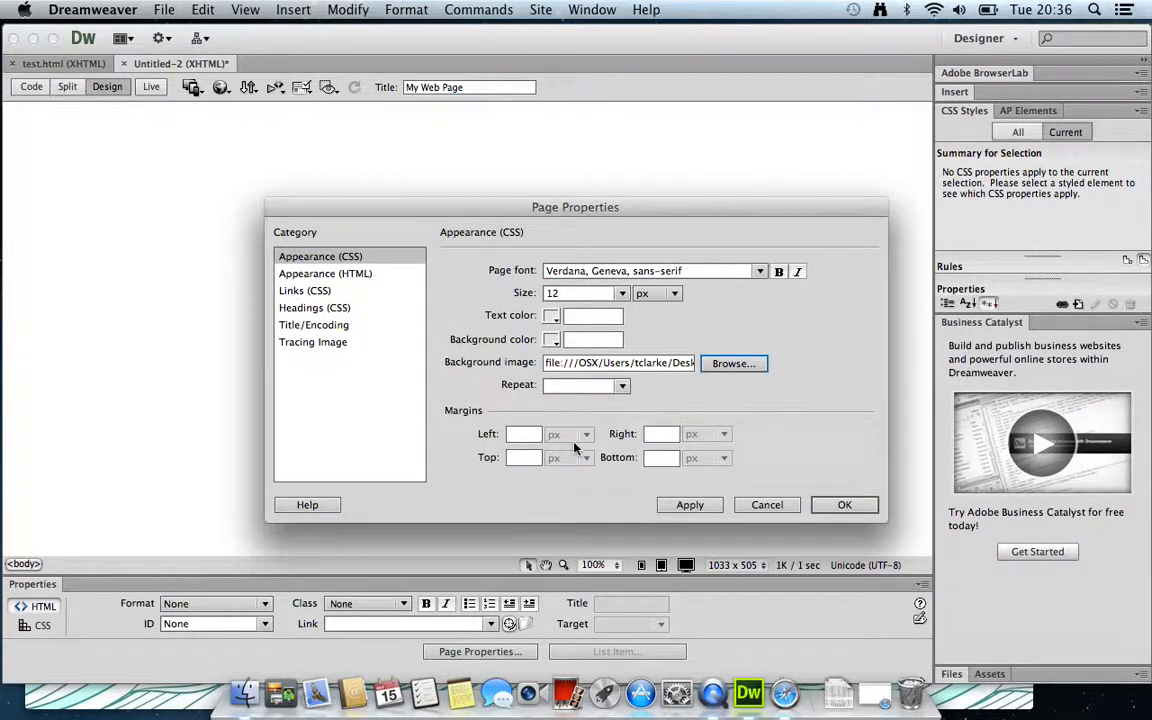
# Apply the wave background, eyedrop teal #357E78 as the text colour and copy its value
pyautogui.click(689, 505)
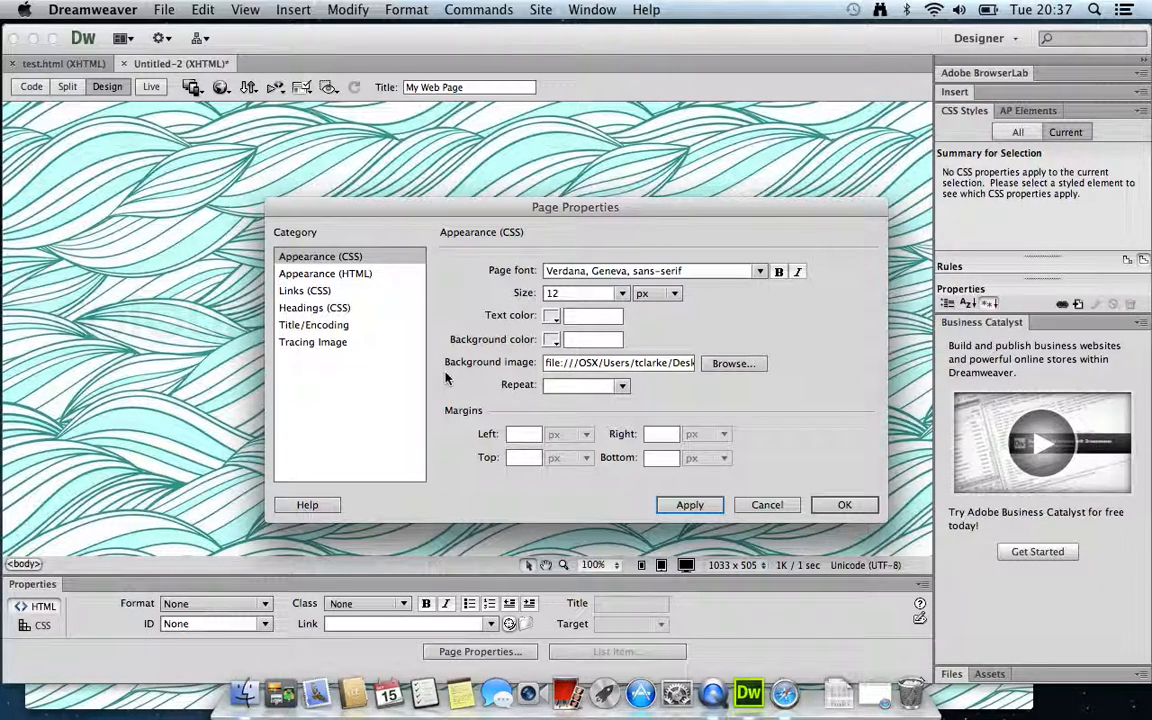
pyautogui.click(552, 316)
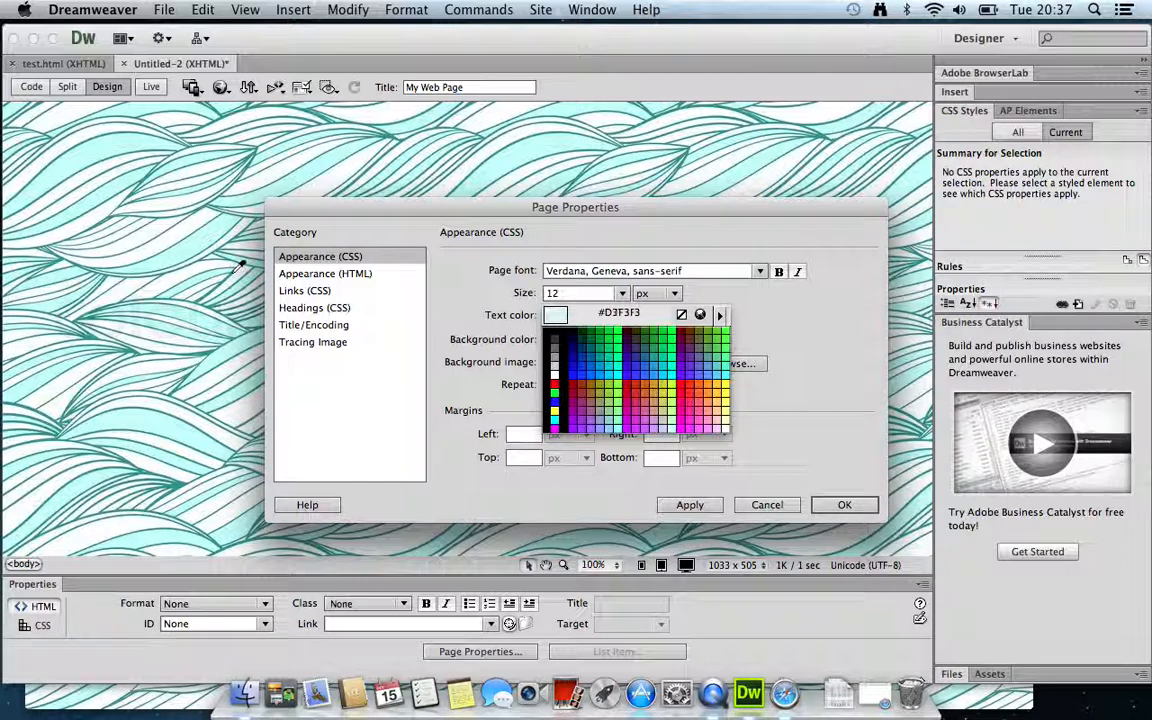
pyautogui.click(206, 257)
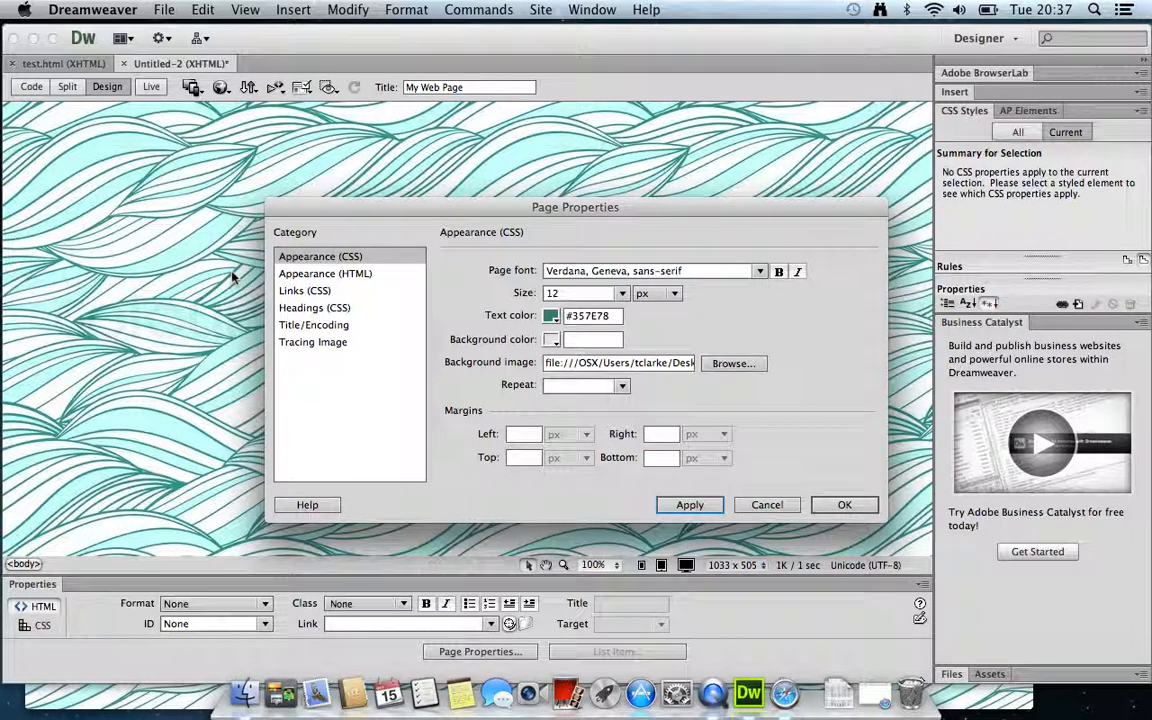
pyautogui.moveTo(608, 316); pyautogui.dragTo(566, 318)
pyautogui.press('super+c')
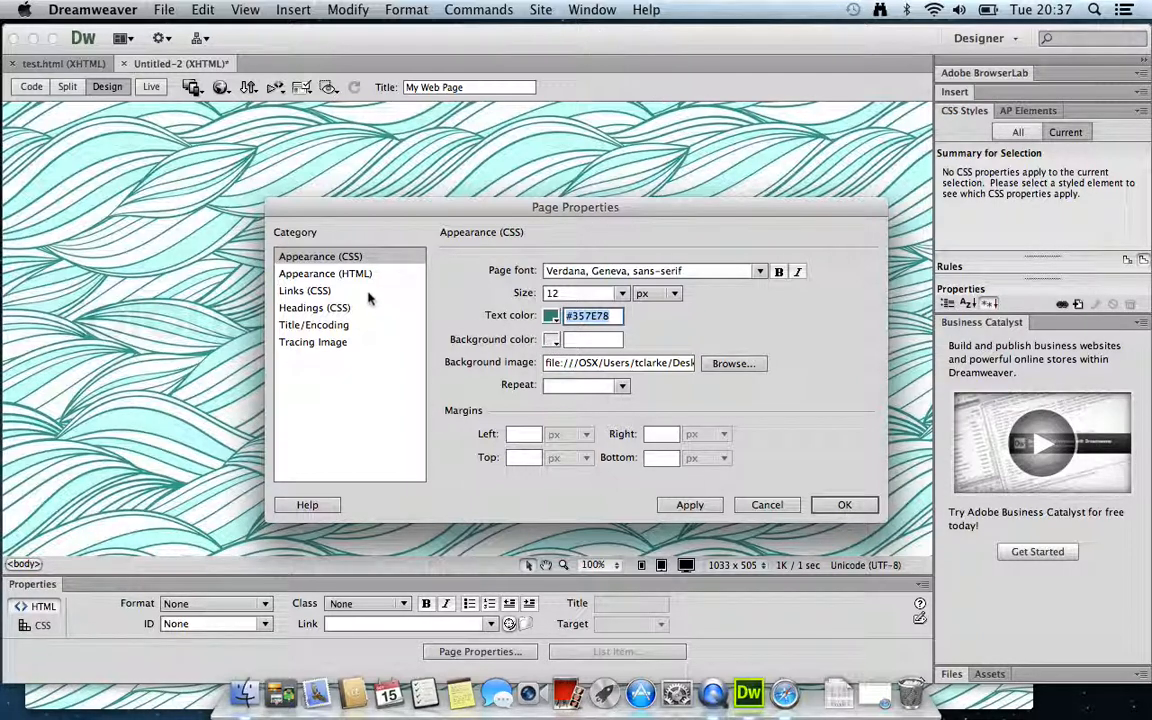
# In the Links category, paste the teal value into the link, visited and active colour fields
pyautogui.click(296, 292)
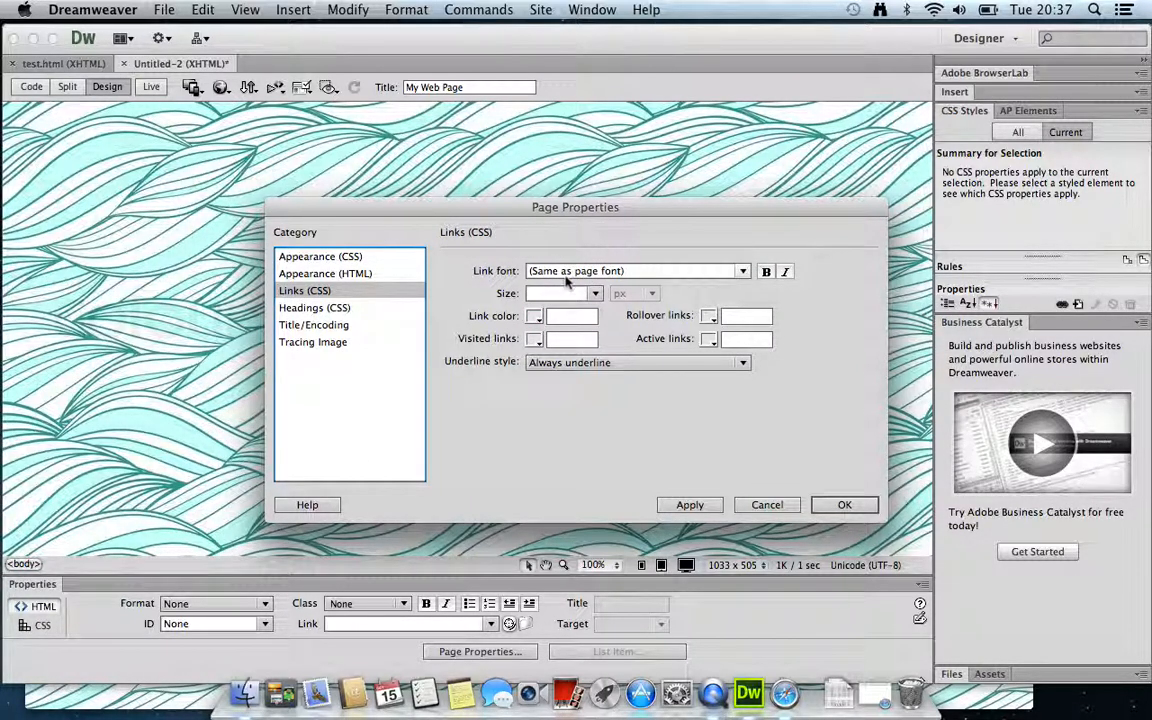
pyautogui.click(565, 317)
pyautogui.press('super+v')
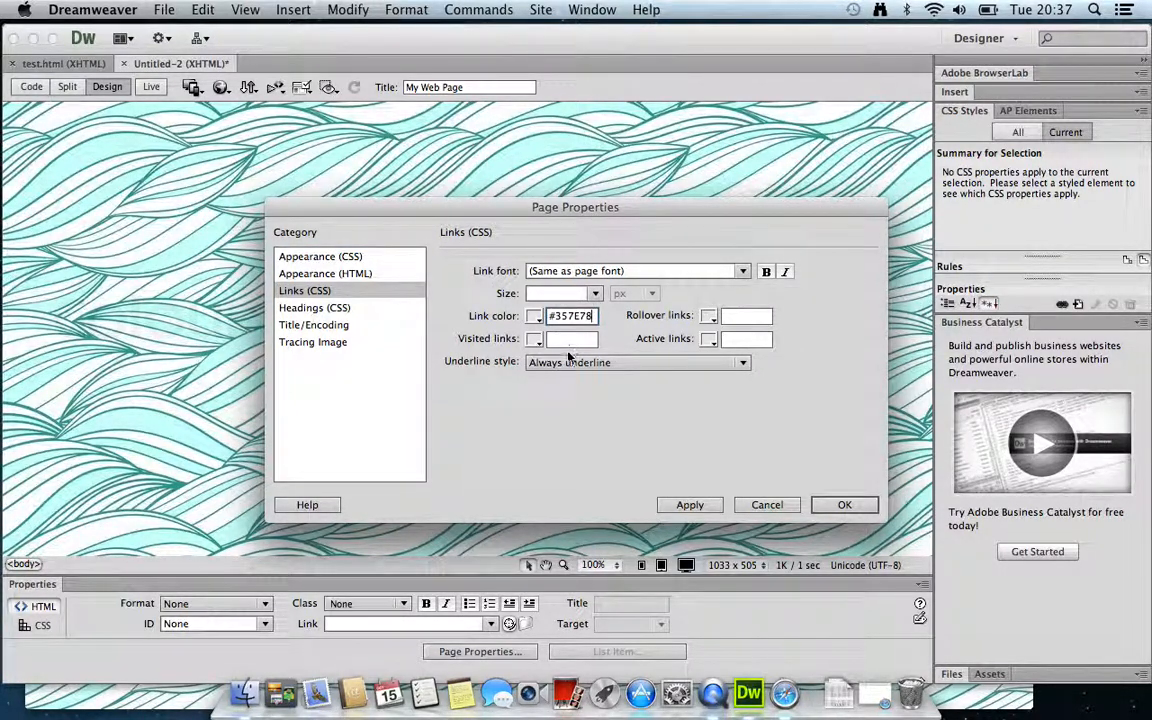
pyautogui.click(572, 340)
pyautogui.press('super+v')
pyautogui.click(752, 317)
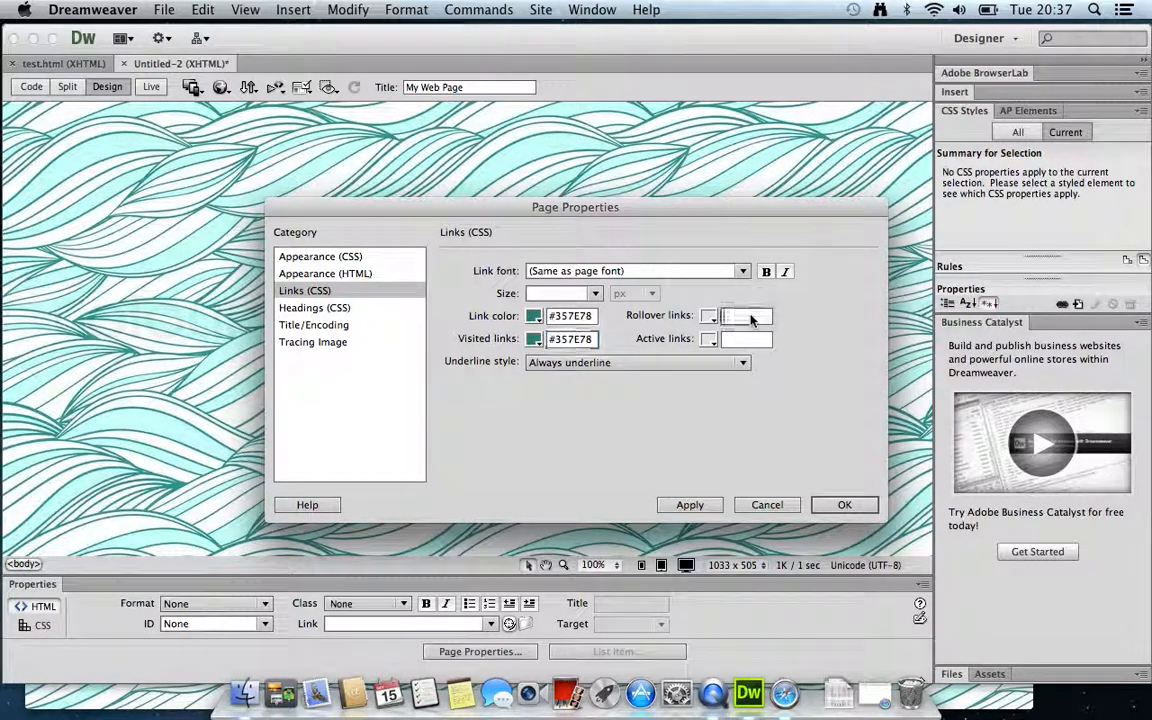
pyautogui.click(742, 340)
pyautogui.press('super+v')
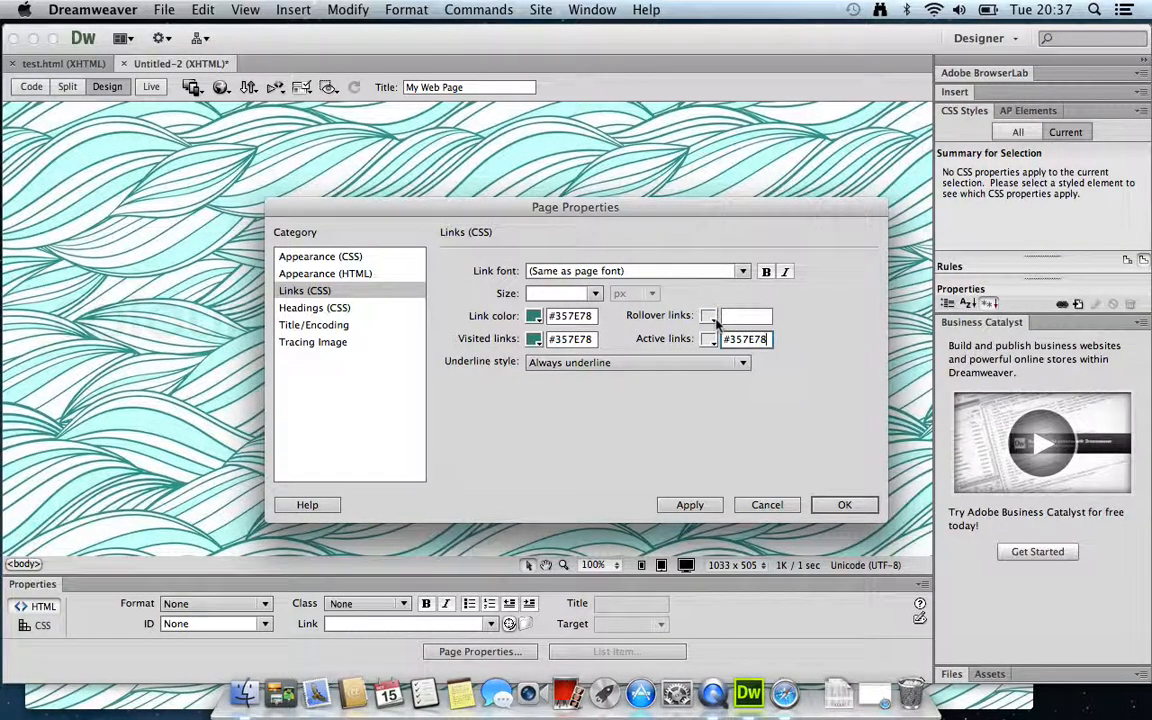
# Try rollover colours #306 and #F33, and make normal links red #FF3333
pyautogui.click(712, 318)
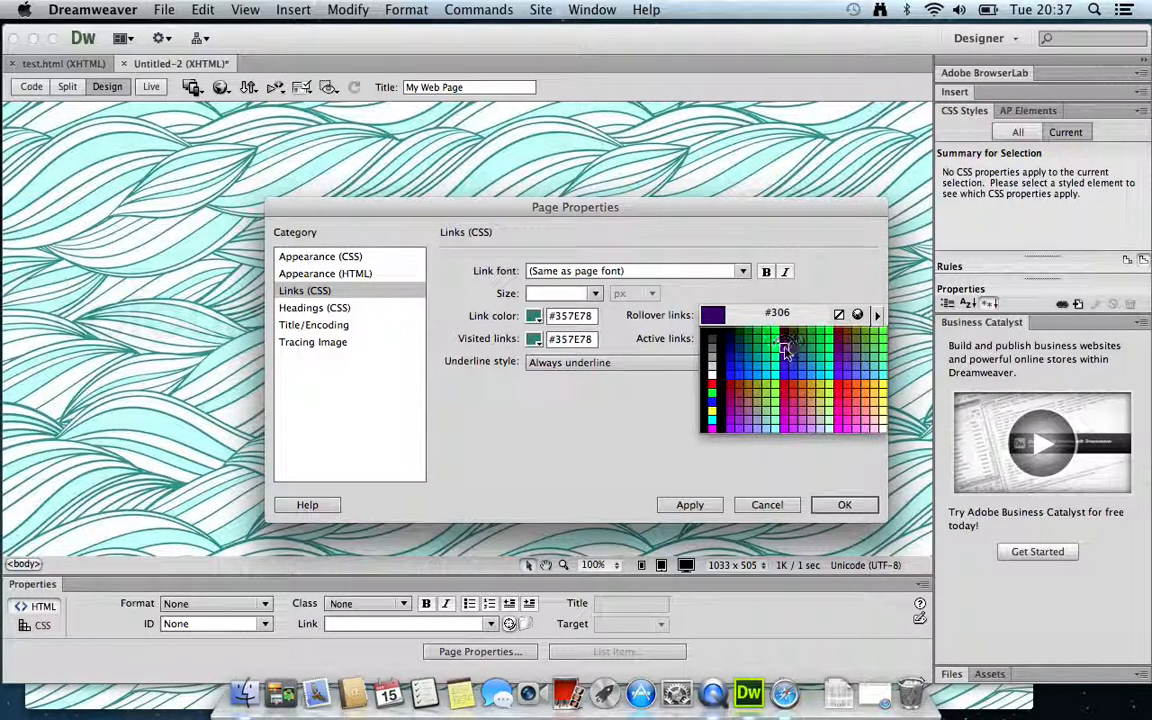
pyautogui.click(787, 350)
pyautogui.click(713, 318)
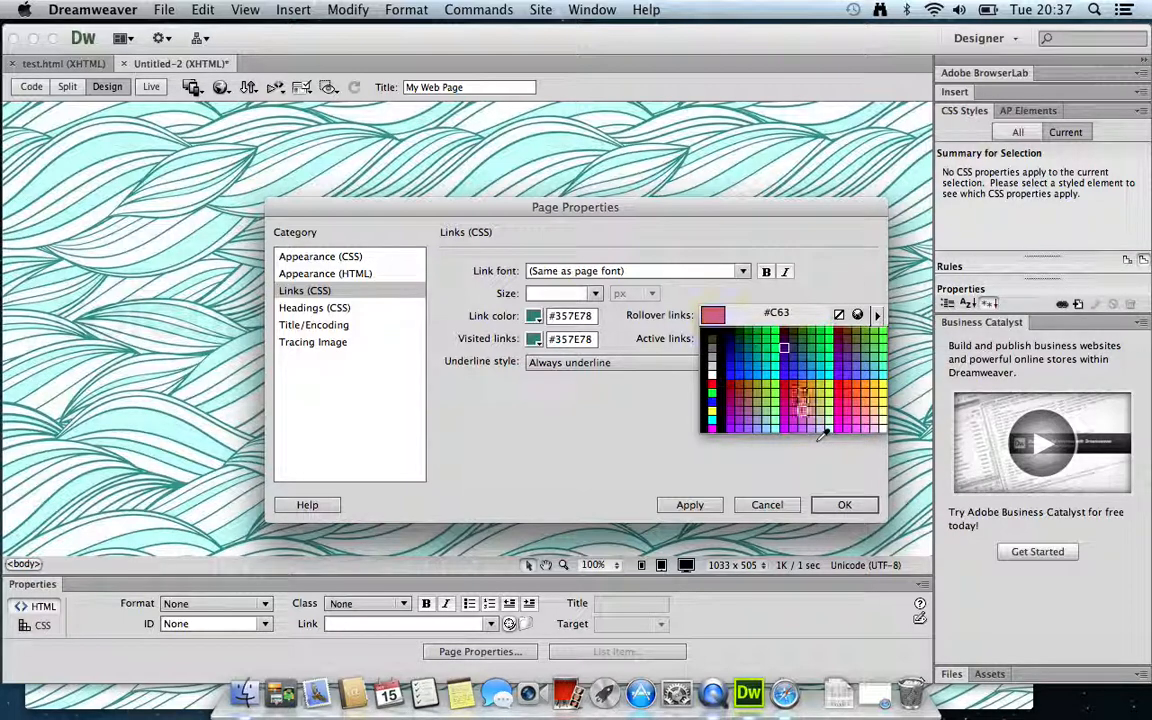
pyautogui.click(852, 390)
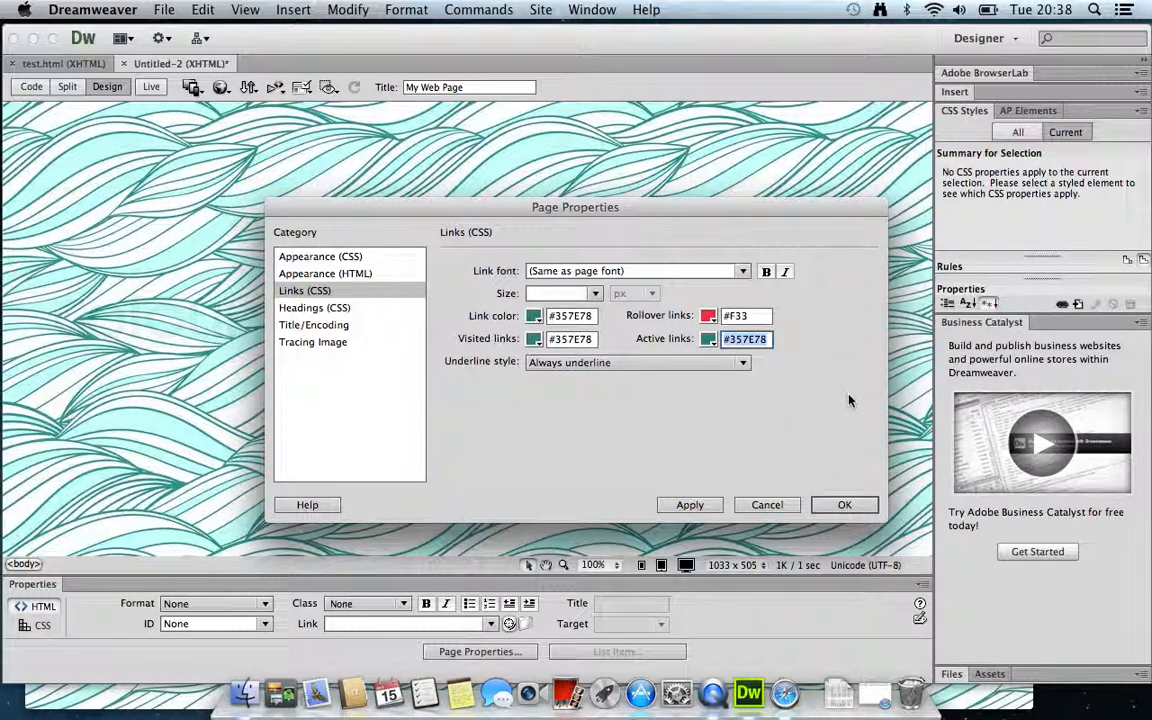
pyautogui.click(534, 316)
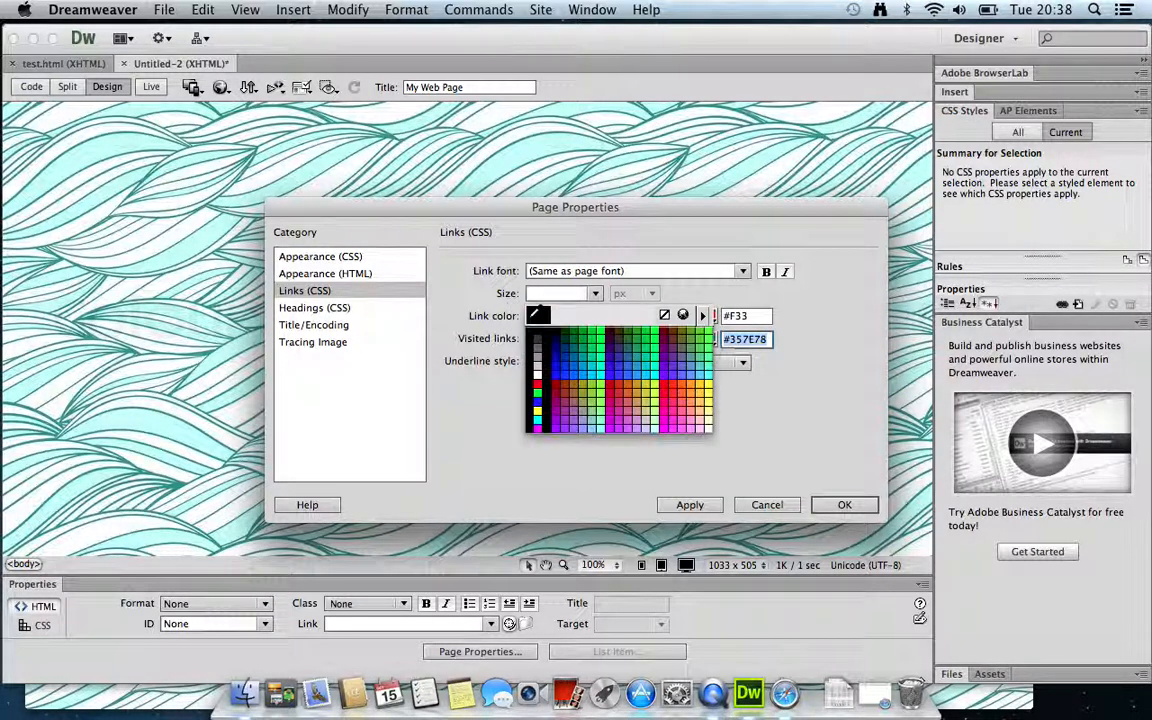
pyautogui.click(676, 392)
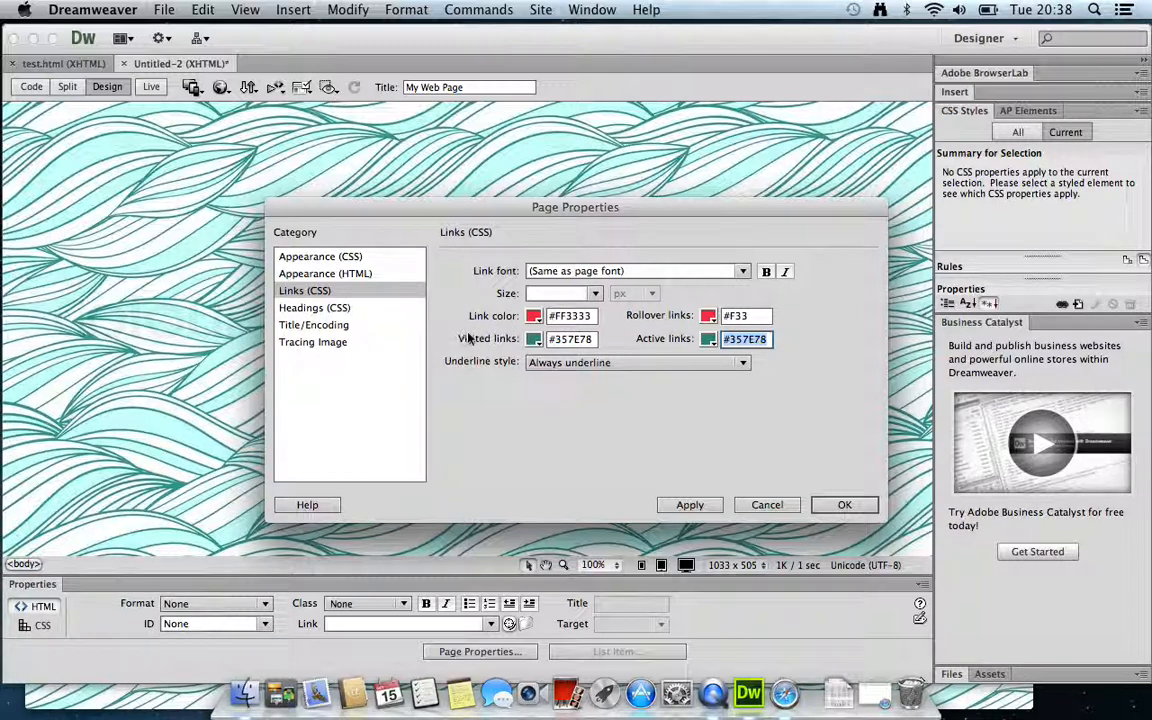
# Make visited and active links #F93333 and rollover links dark purple #306
pyautogui.click(538, 341)
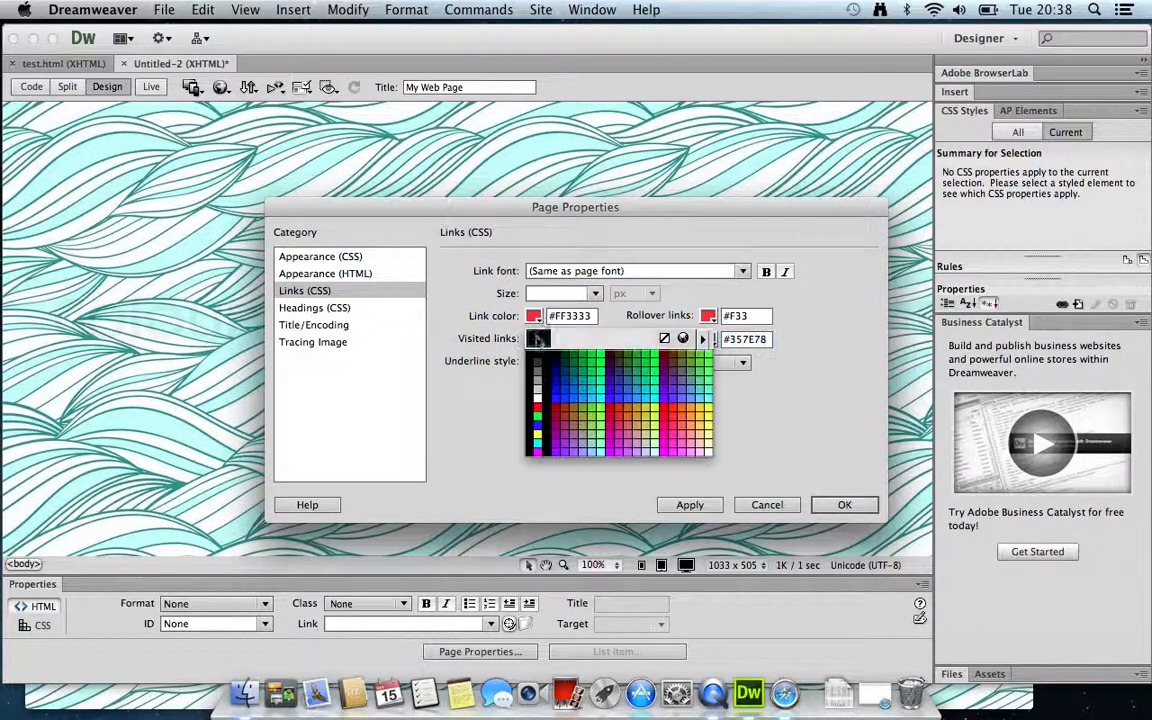
pyautogui.click(540, 304)
pyautogui.click(711, 340)
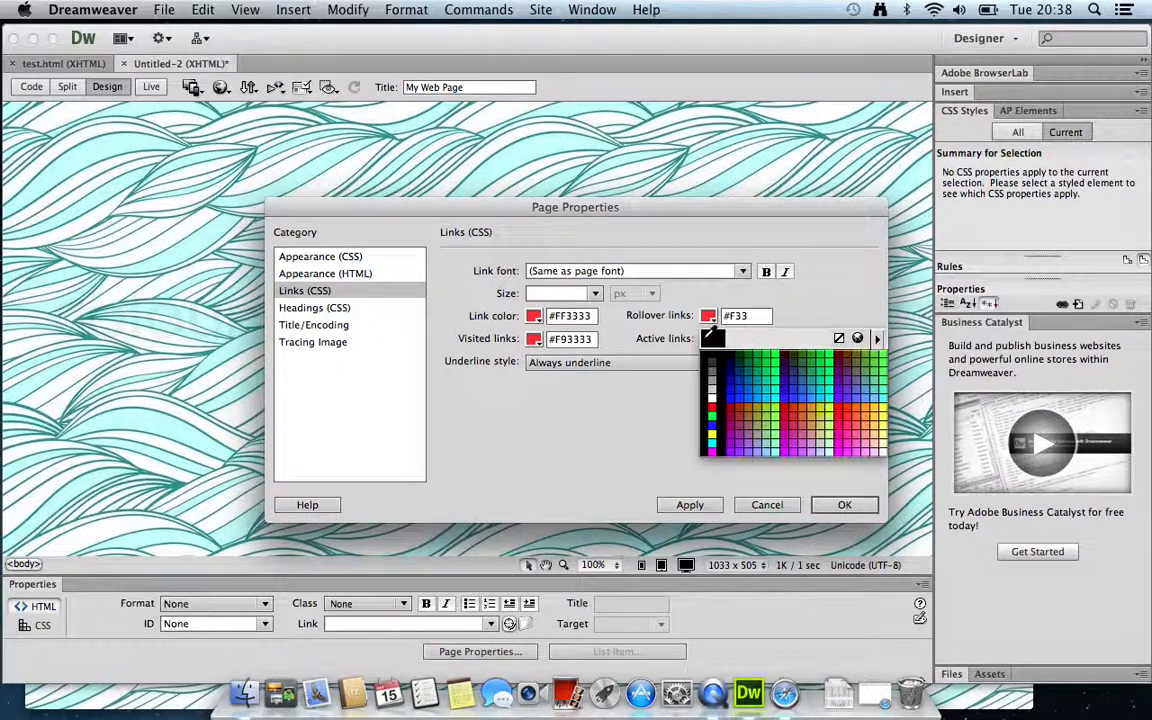
pyautogui.click(534, 315)
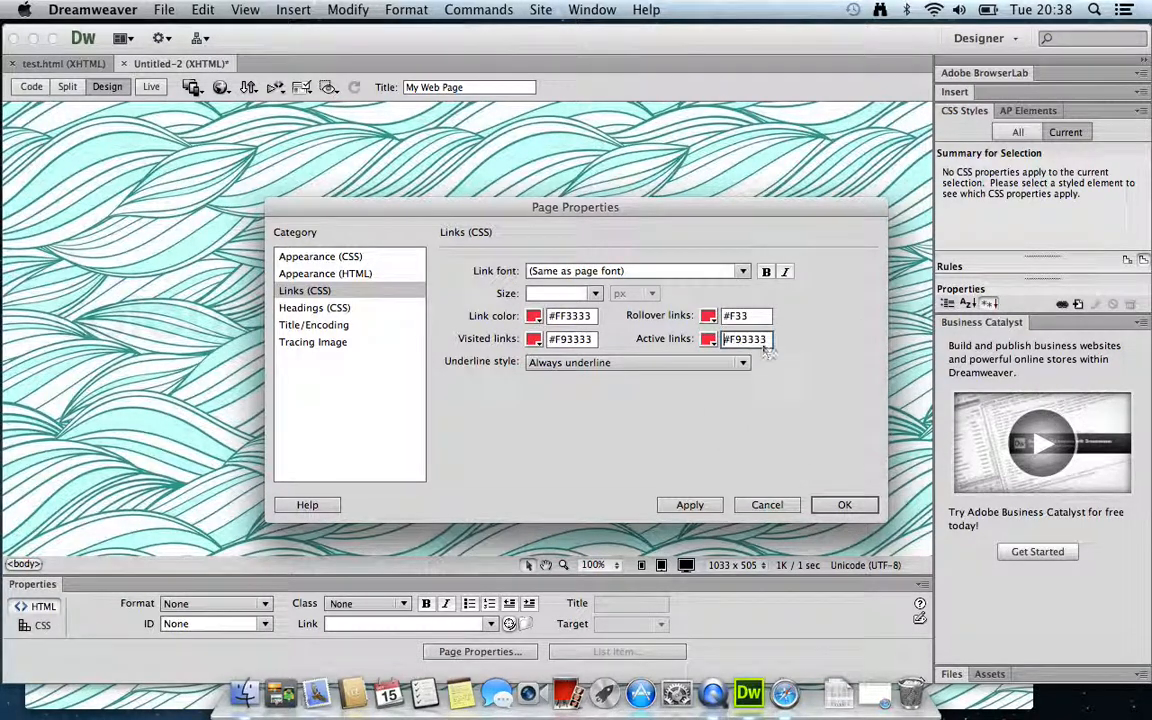
pyautogui.click(709, 340)
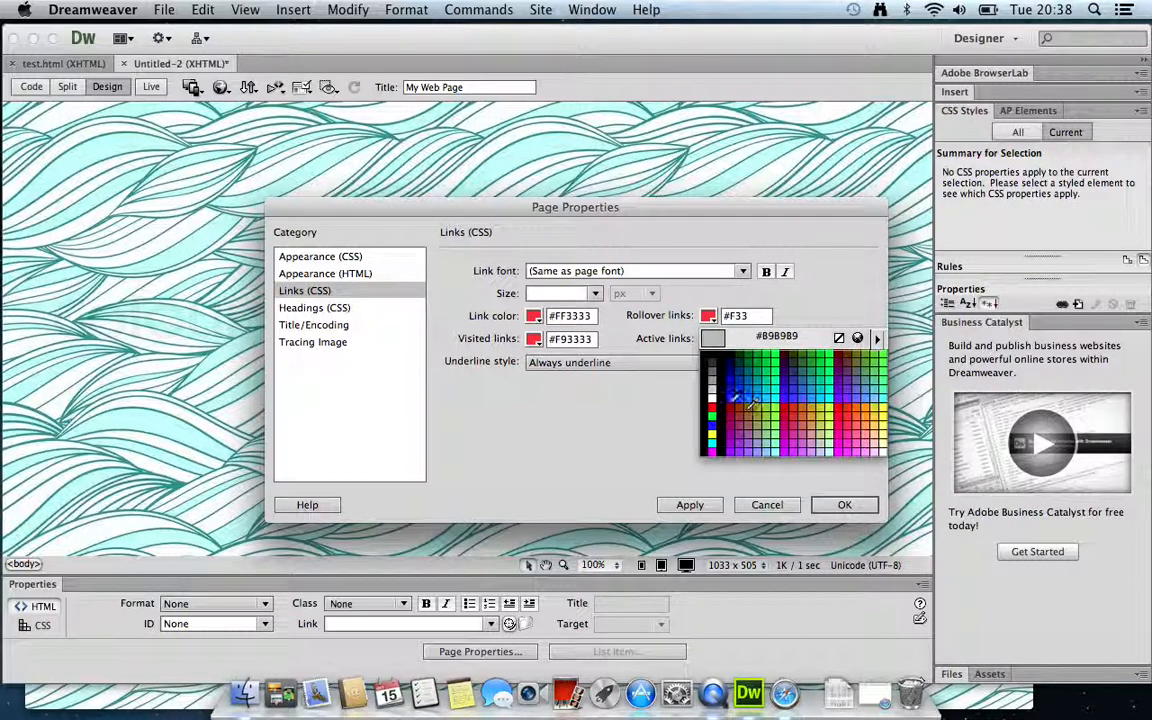
pyautogui.click(543, 306)
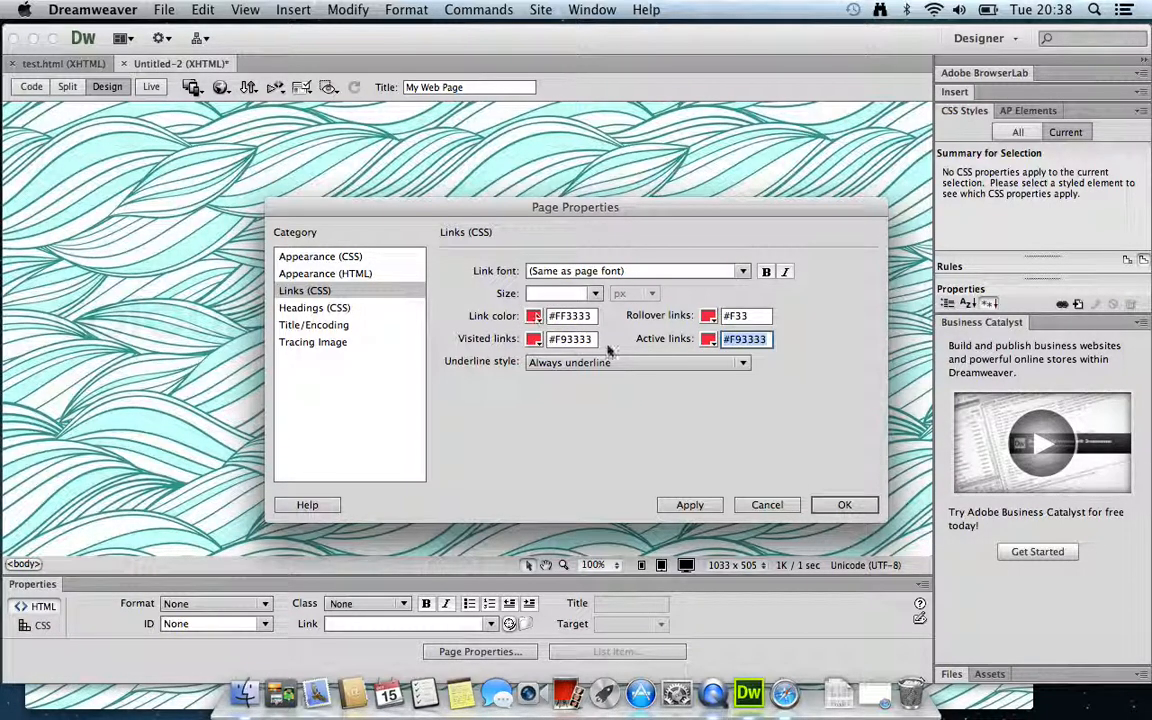
pyautogui.click(709, 318)
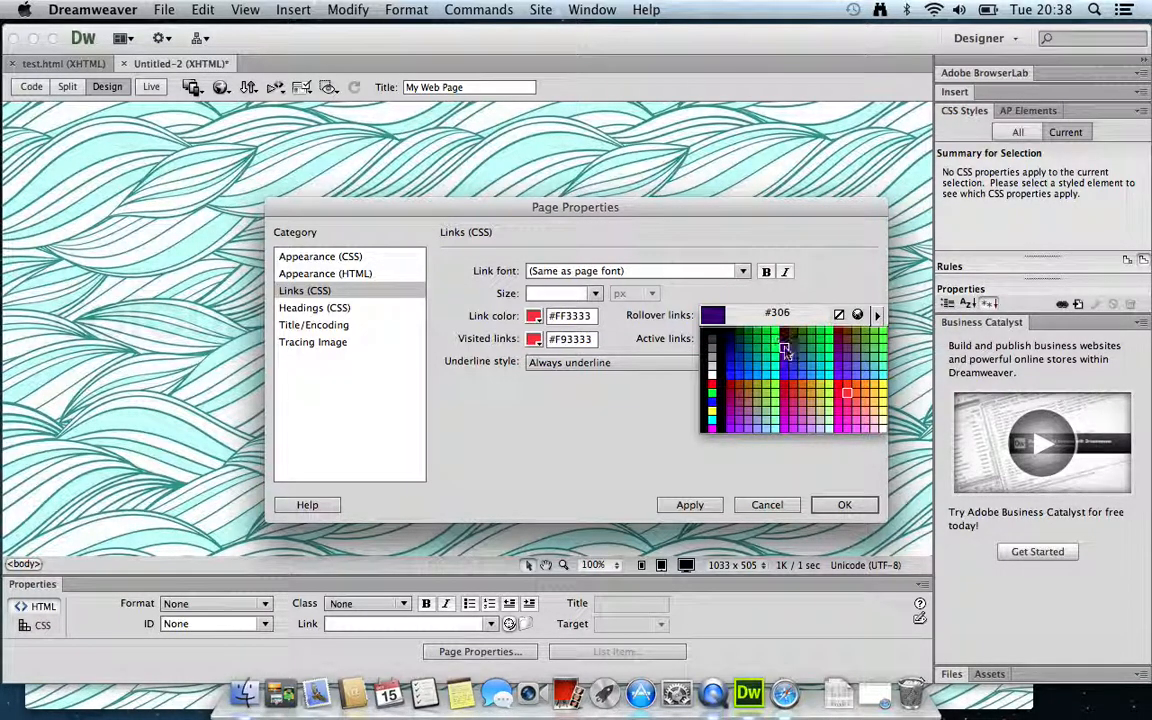
pyautogui.click(706, 311)
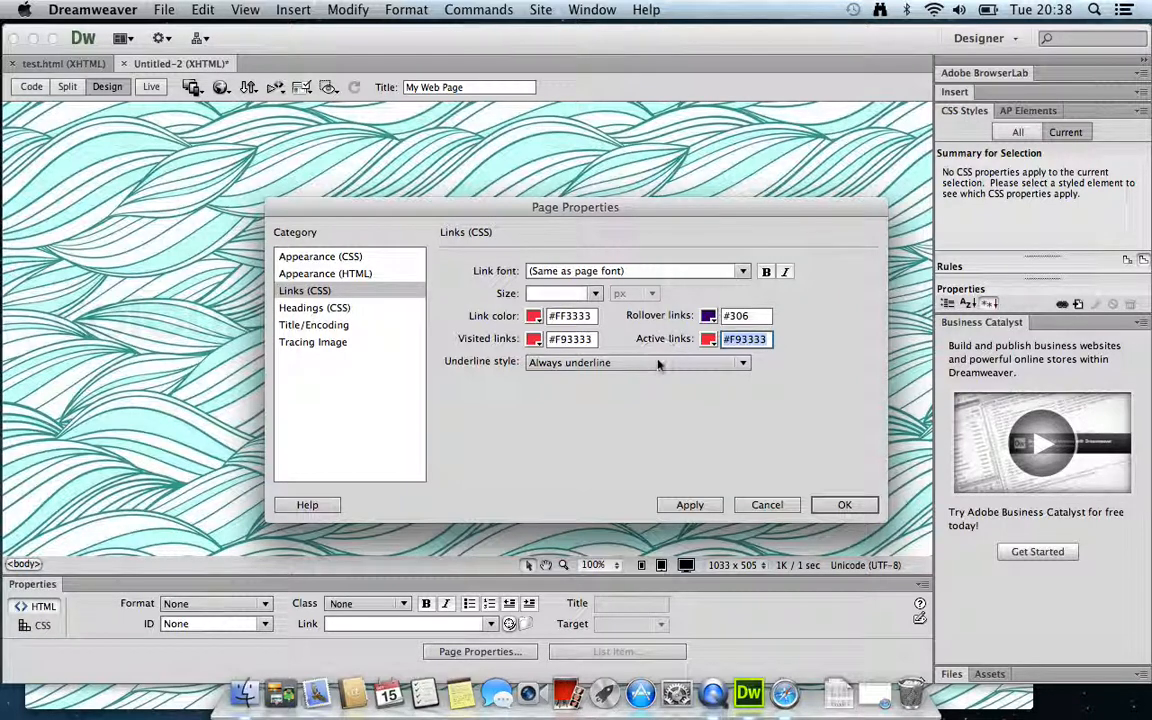
# Underline links only on rollover, then apply and confirm the page properties
pyautogui.click(746, 364)
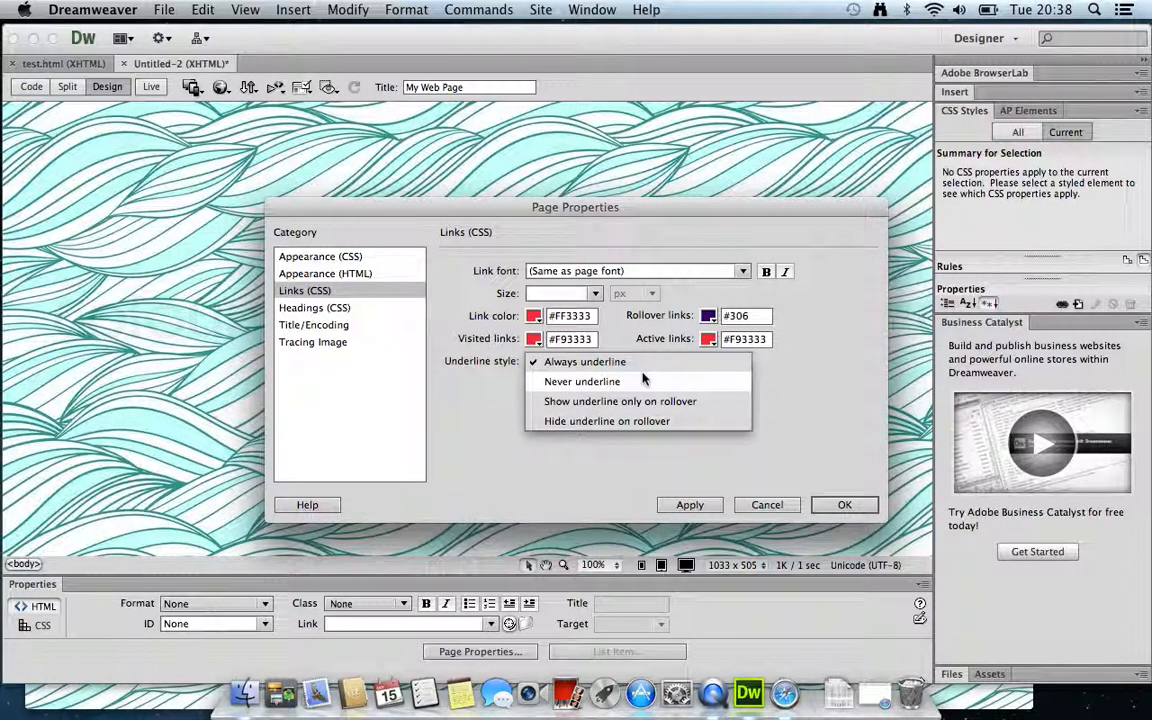
pyautogui.click(592, 403)
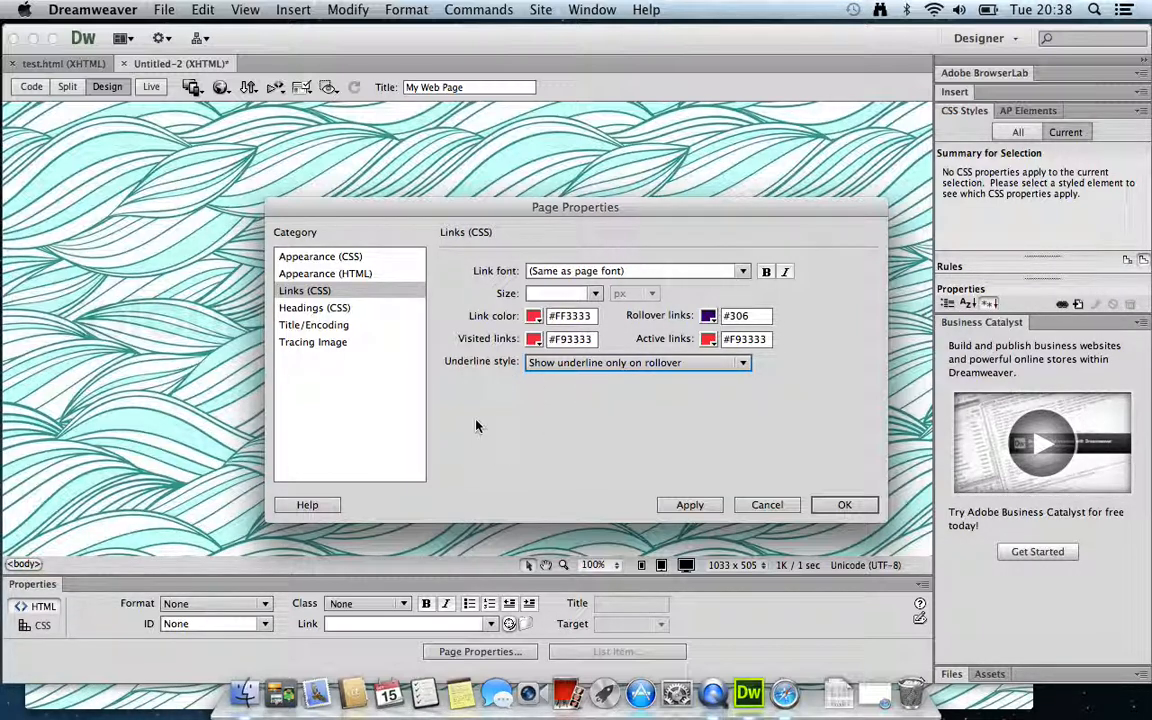
pyautogui.click(683, 503)
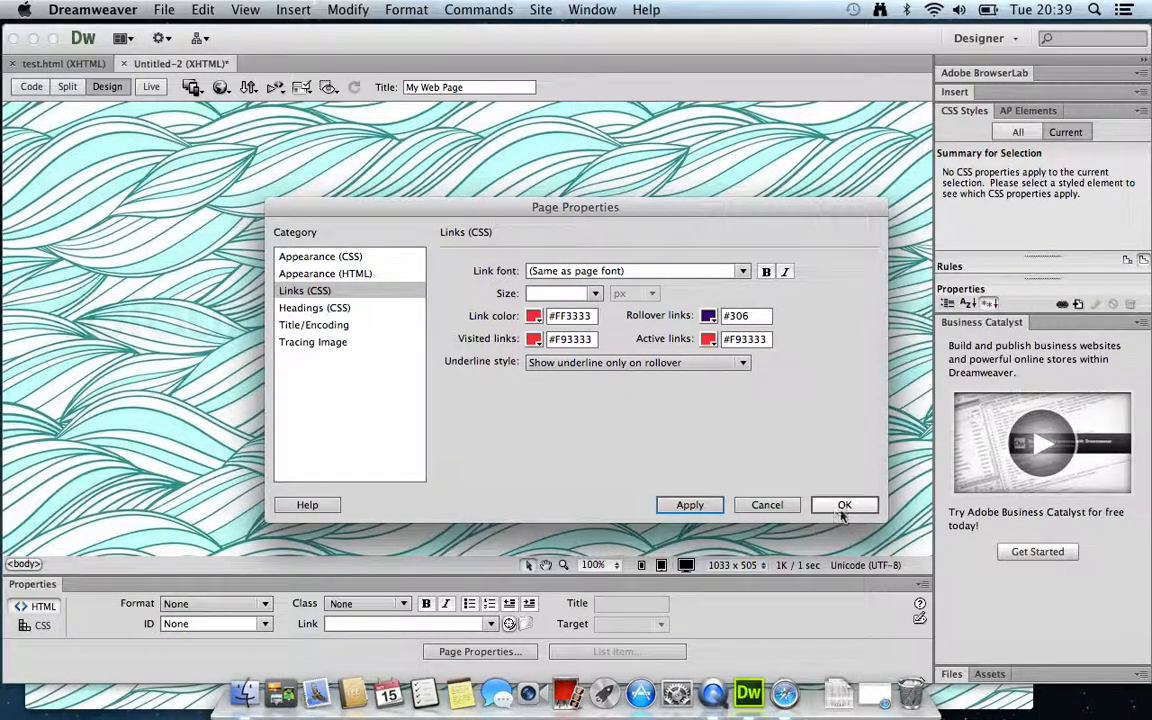
pyautogui.click(841, 510)
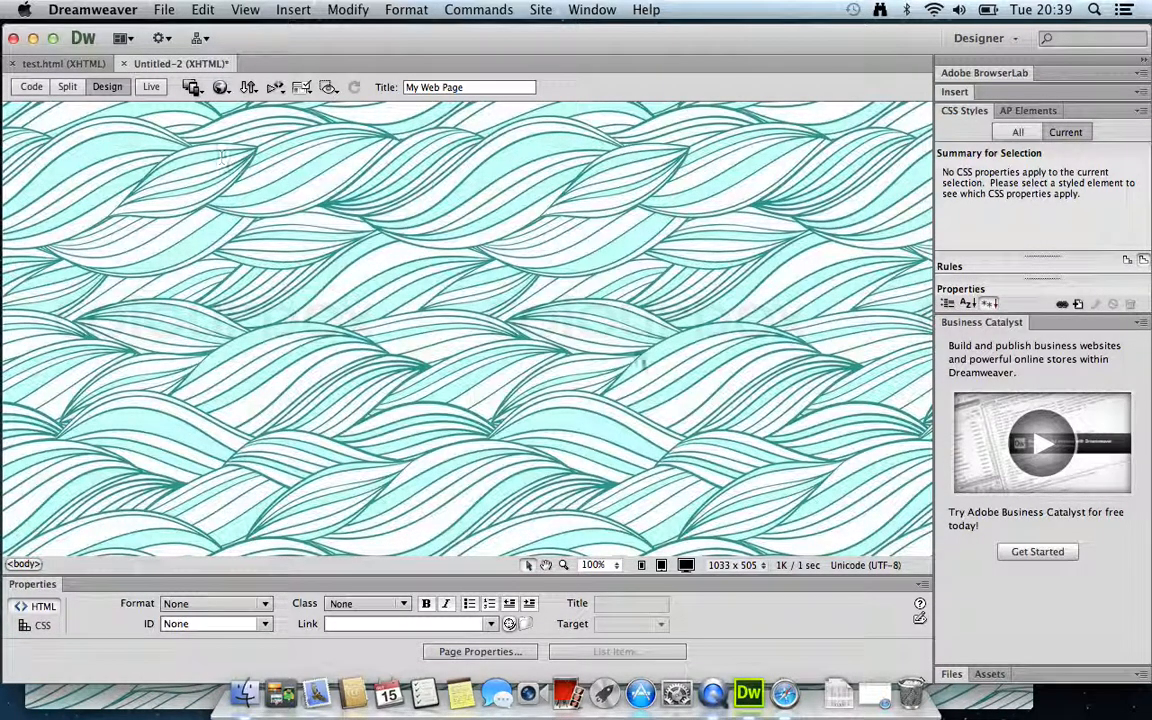
pyautogui.click(110, 64)
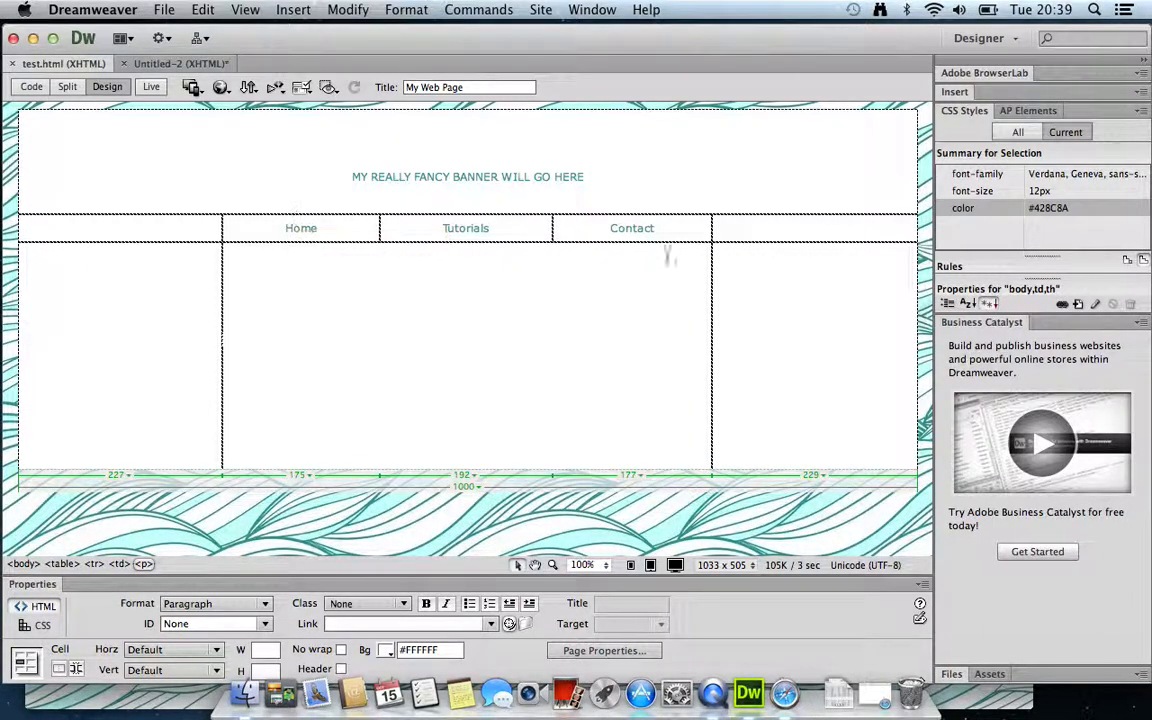
pyautogui.click(162, 64)
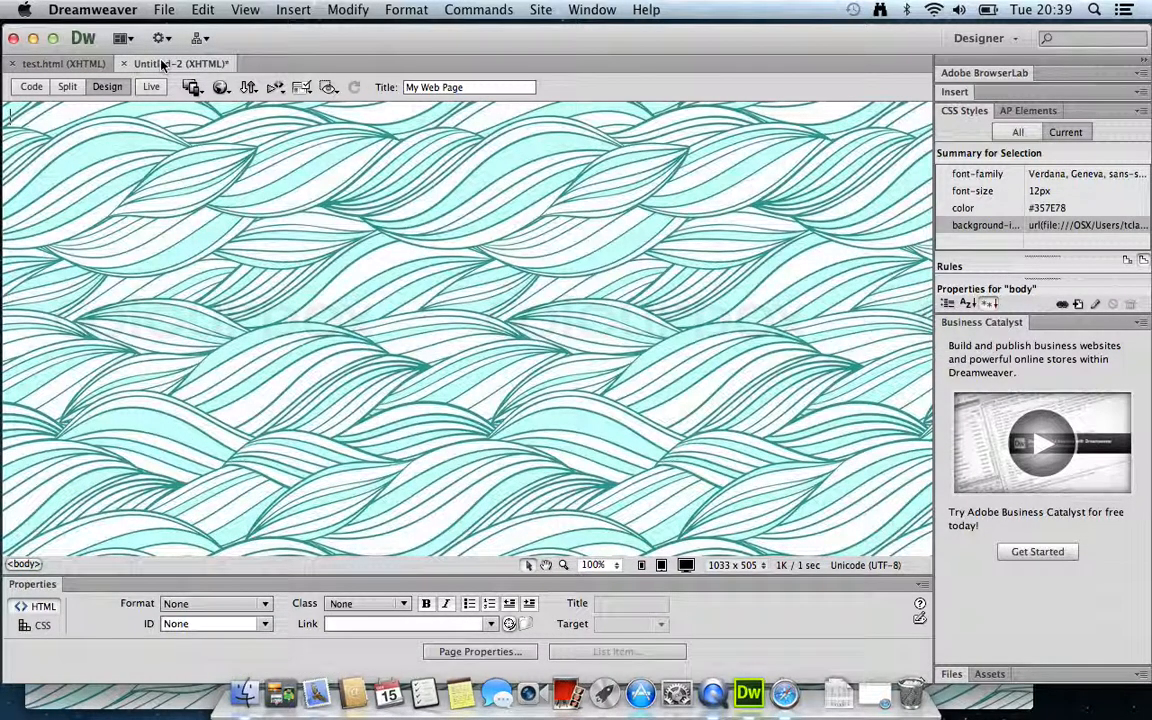
# Insert a 3-row, 3-column table 1000 pixels wide with border 0
pyautogui.click(290, 10)
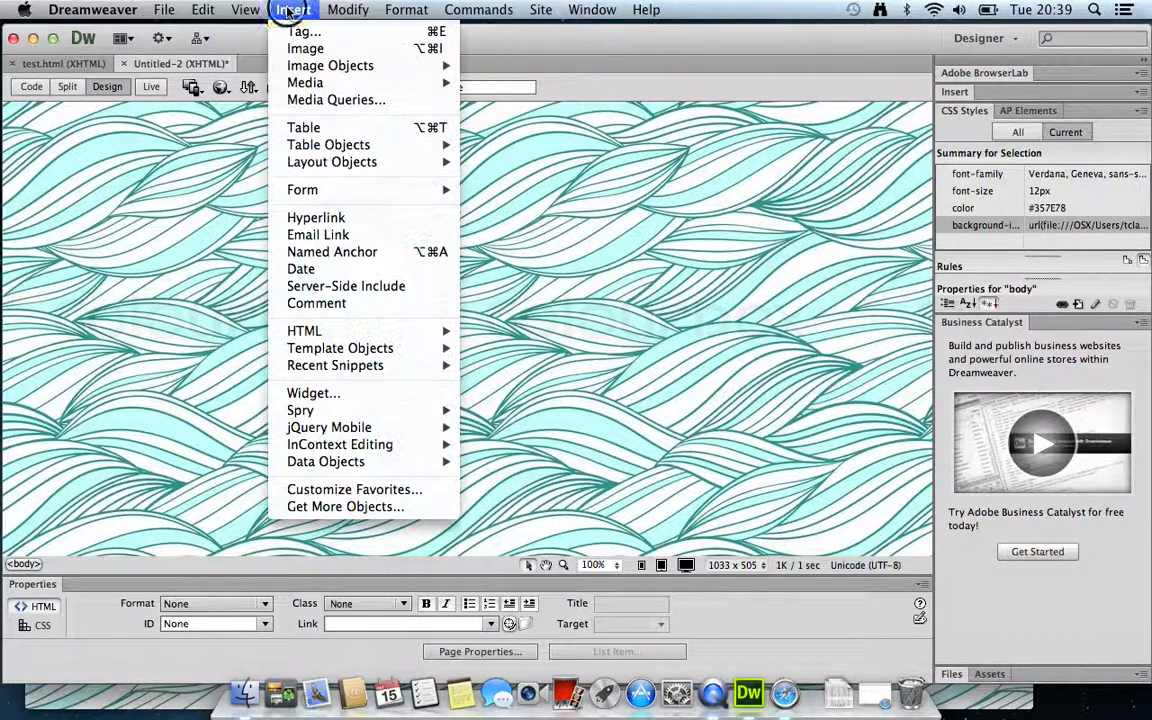
pyautogui.click(303, 128)
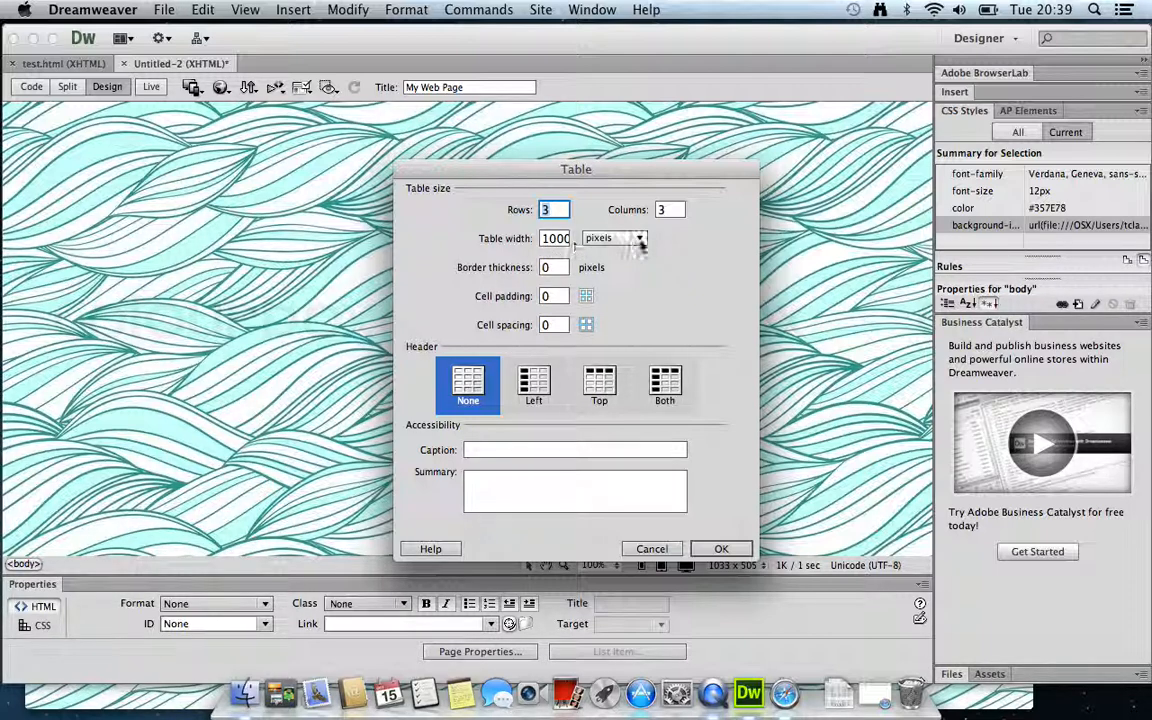
pyautogui.click(638, 237)
pyautogui.click(643, 237)
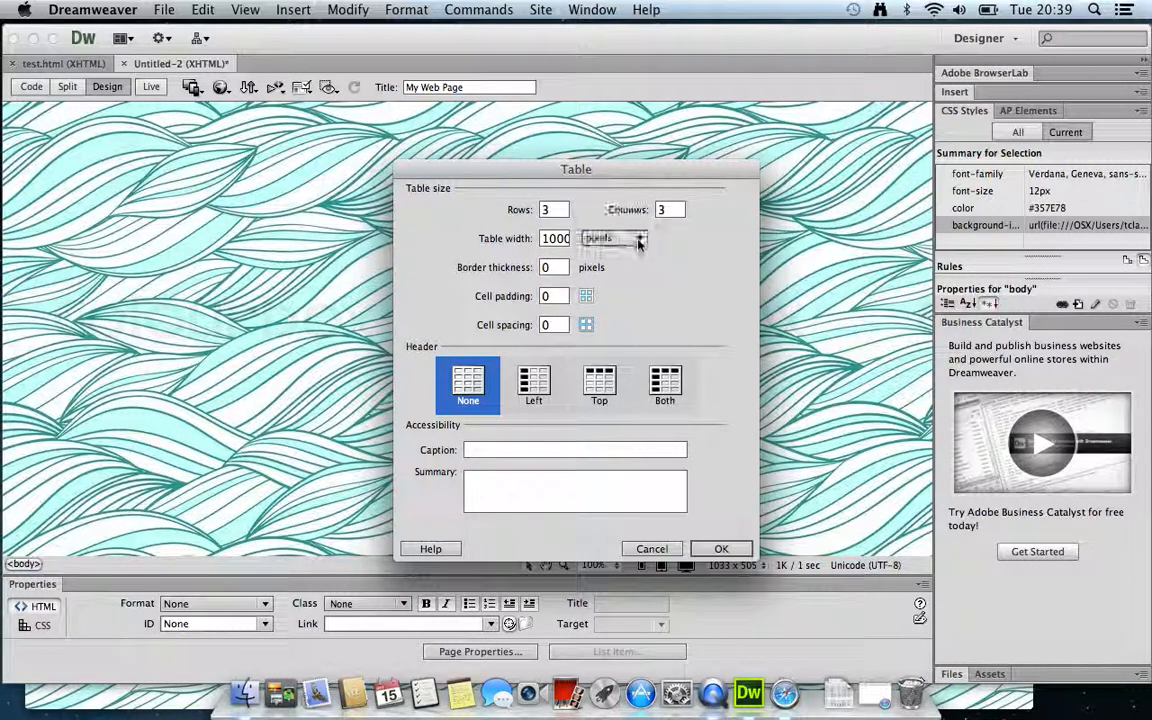
pyautogui.click(638, 237)
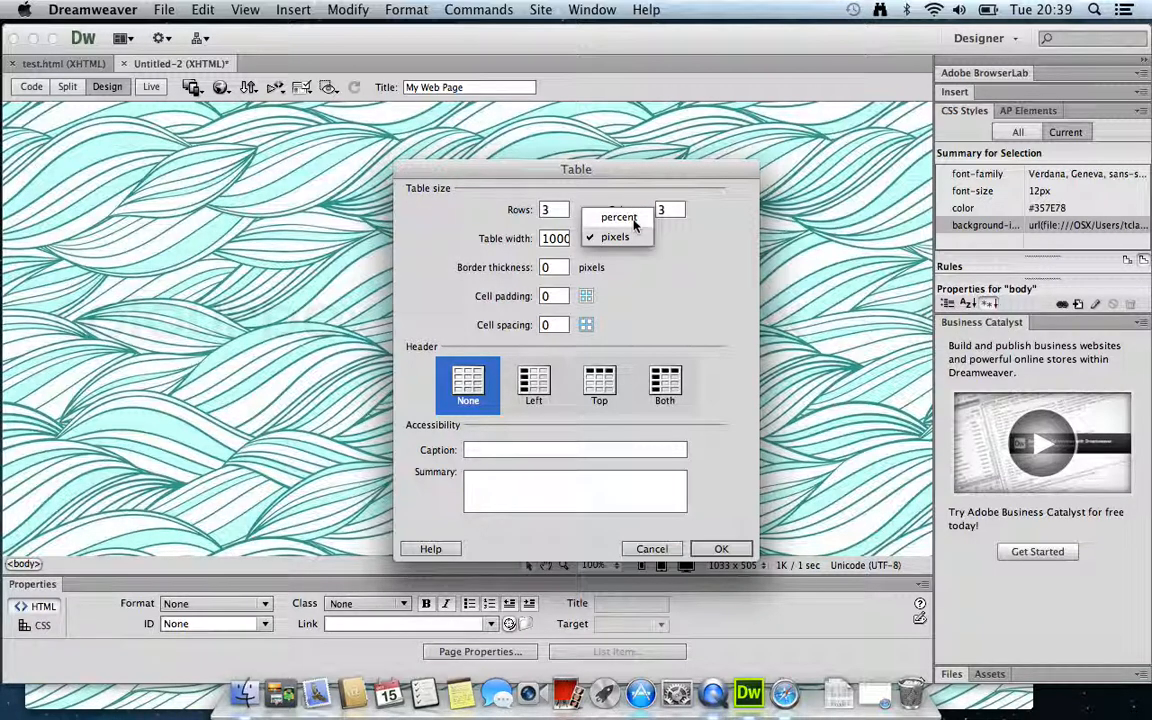
pyautogui.click(631, 238)
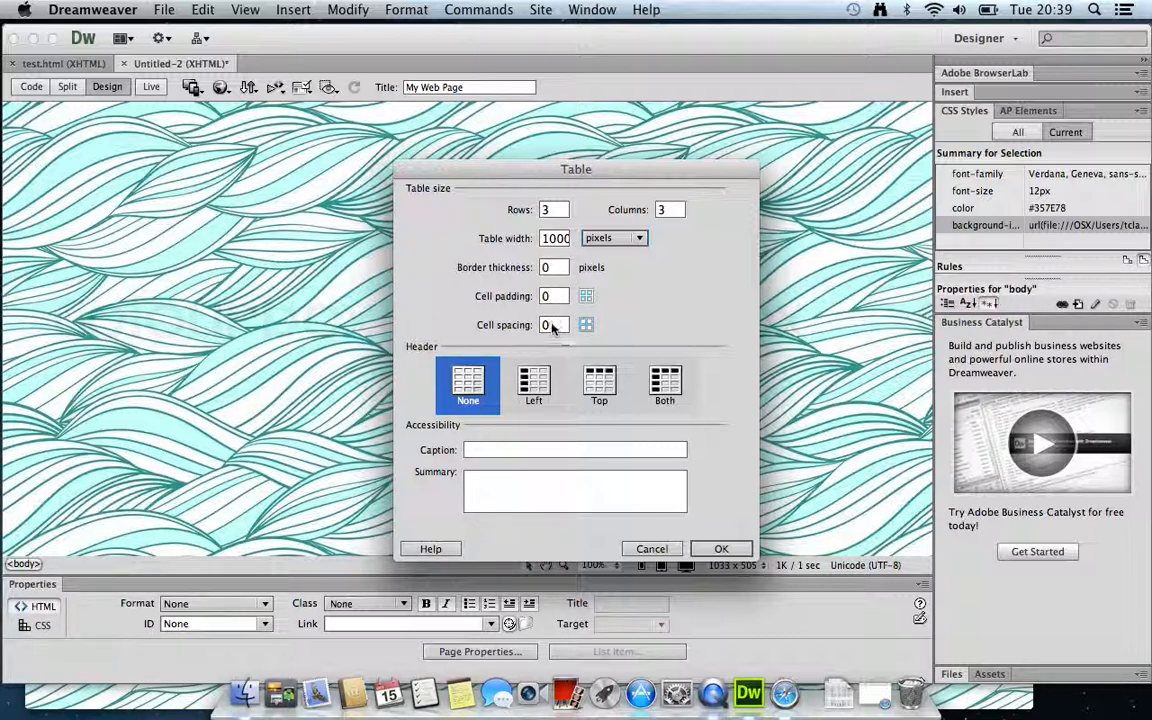
pyautogui.click(720, 549)
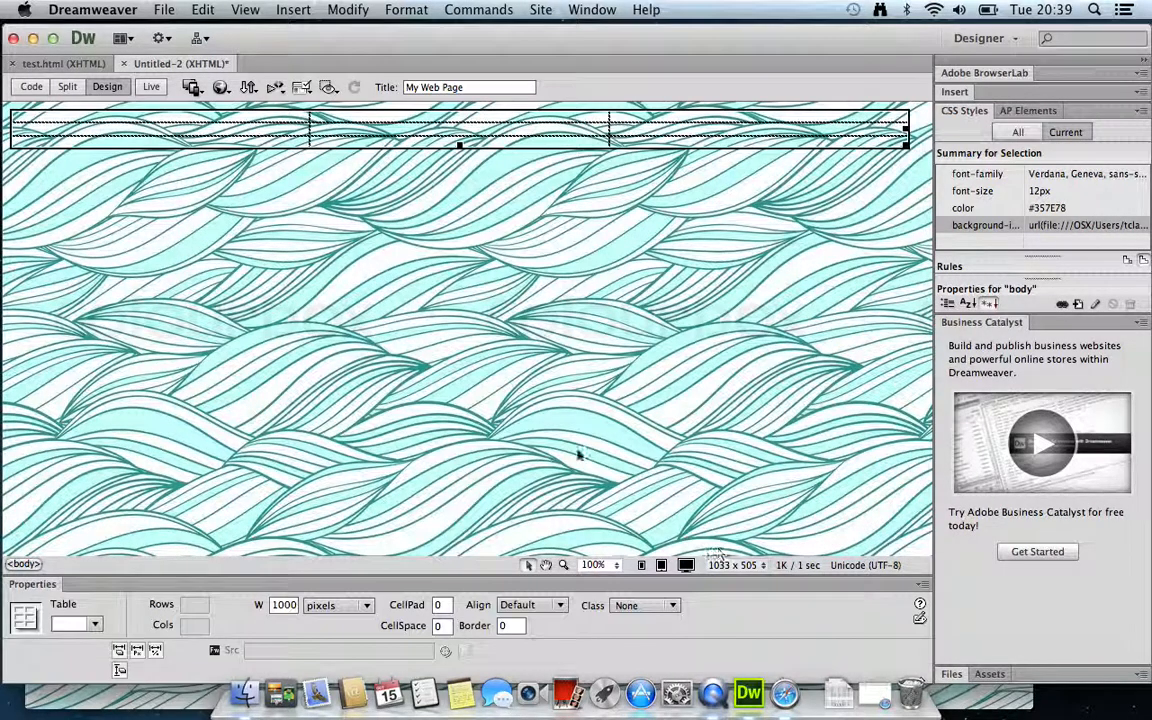
pyautogui.moveTo(284, 117); pyautogui.dragTo(677, 148)
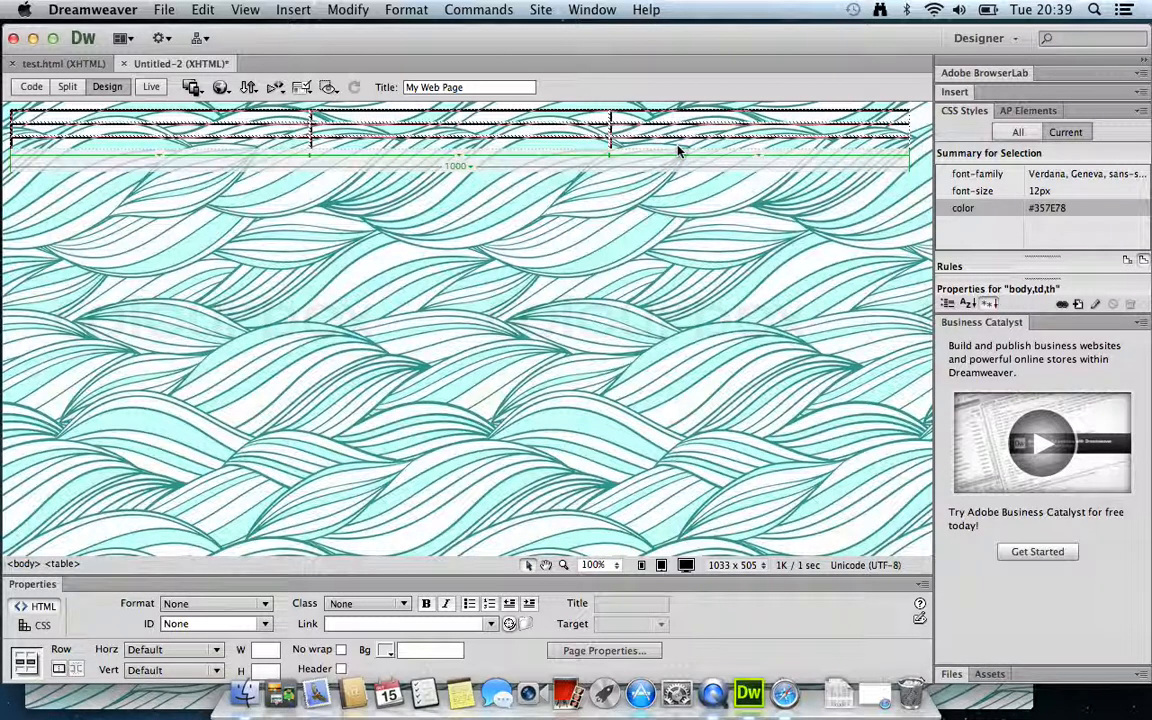
pyautogui.click(389, 652)
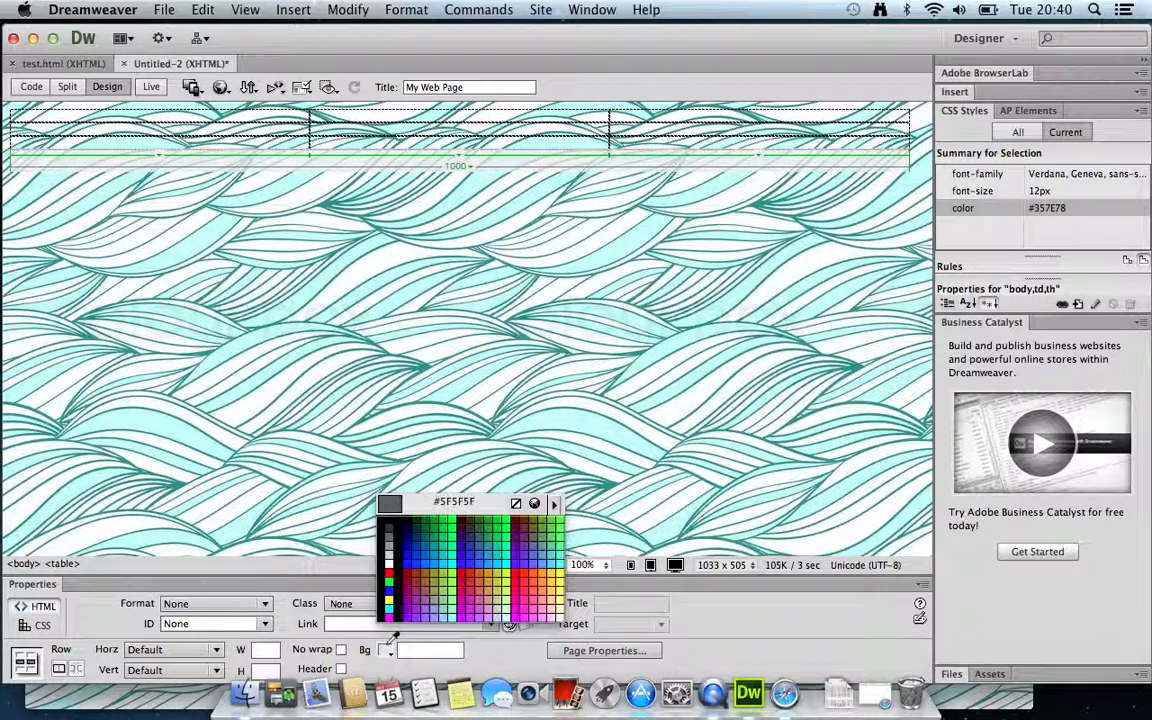
pyautogui.click(389, 561)
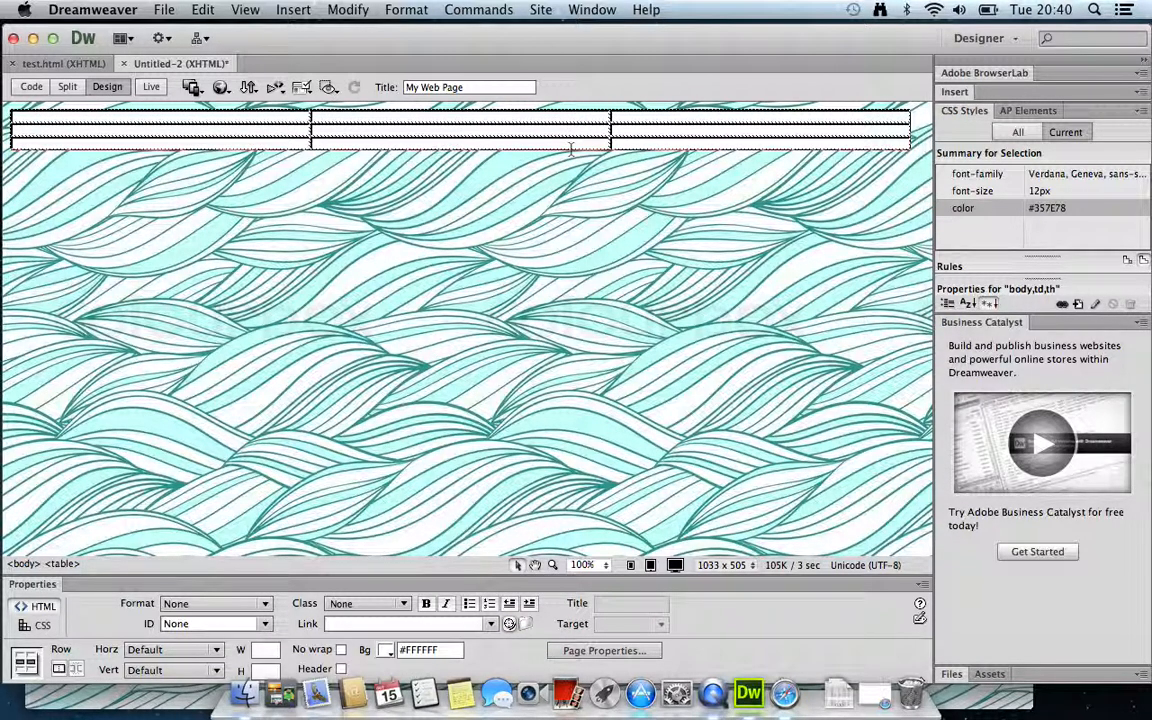
pyautogui.click(905, 148)
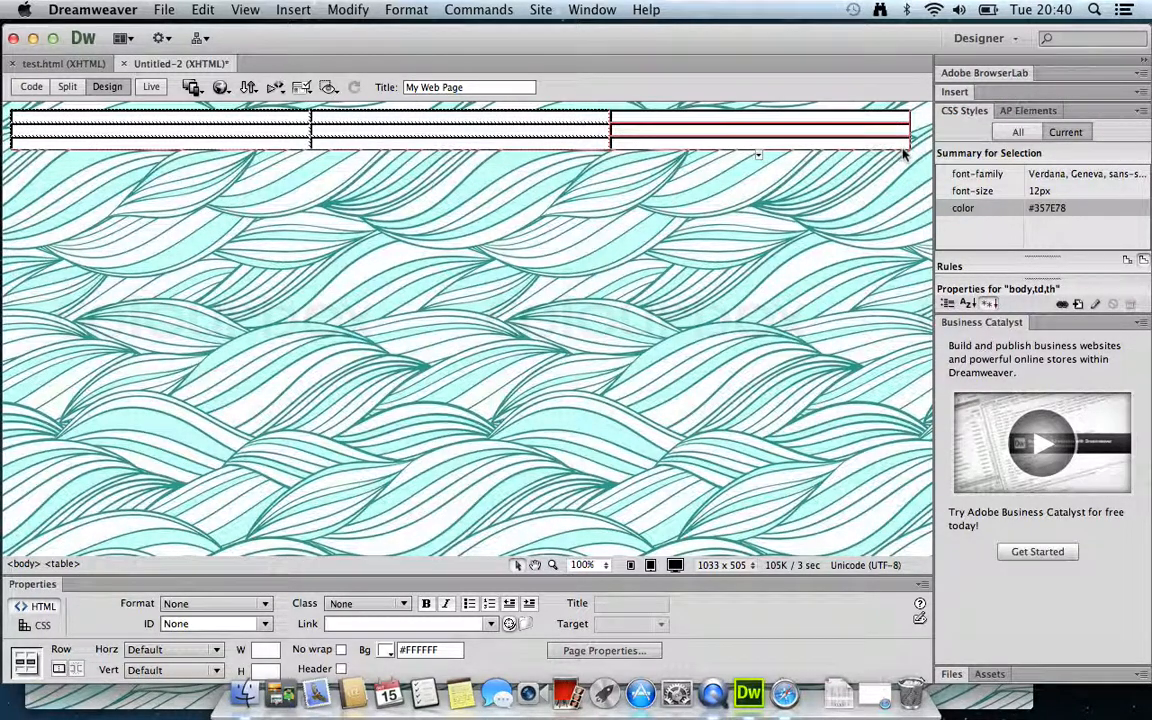
pyautogui.click(906, 148)
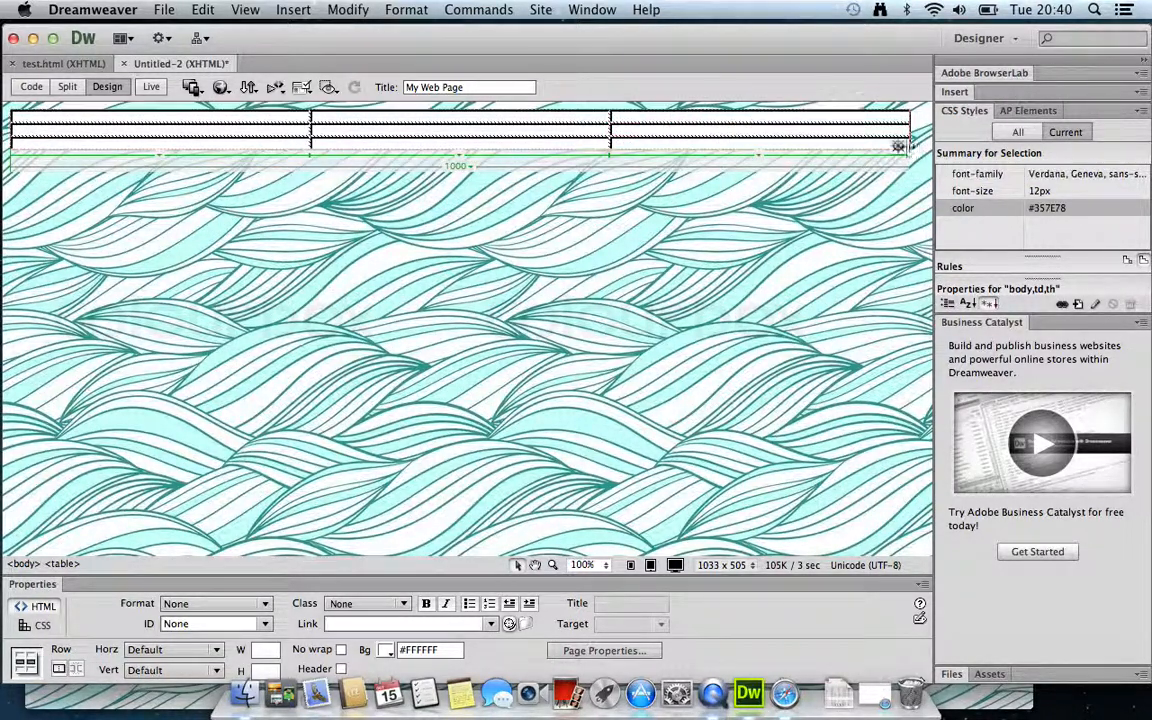
# Stretch the table taller and drag row borders for tall top, narrow middle, large bottom rows
pyautogui.click(624, 182)
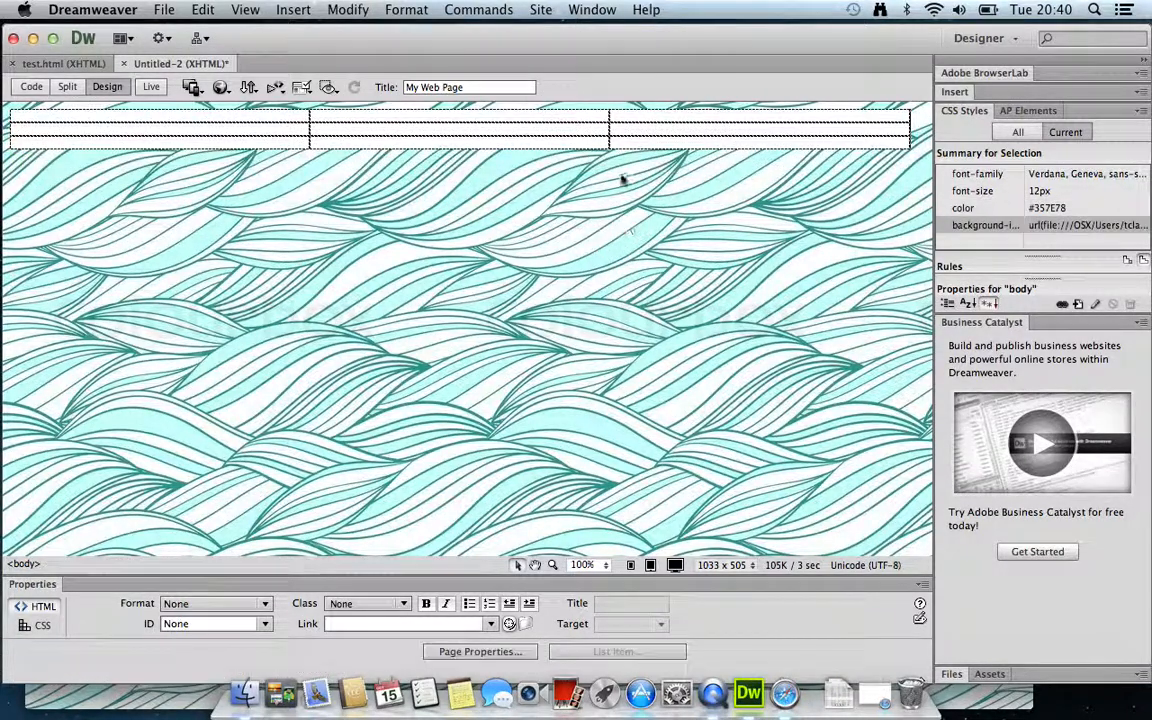
pyautogui.moveTo(608, 148); pyautogui.dragTo(591, 455)
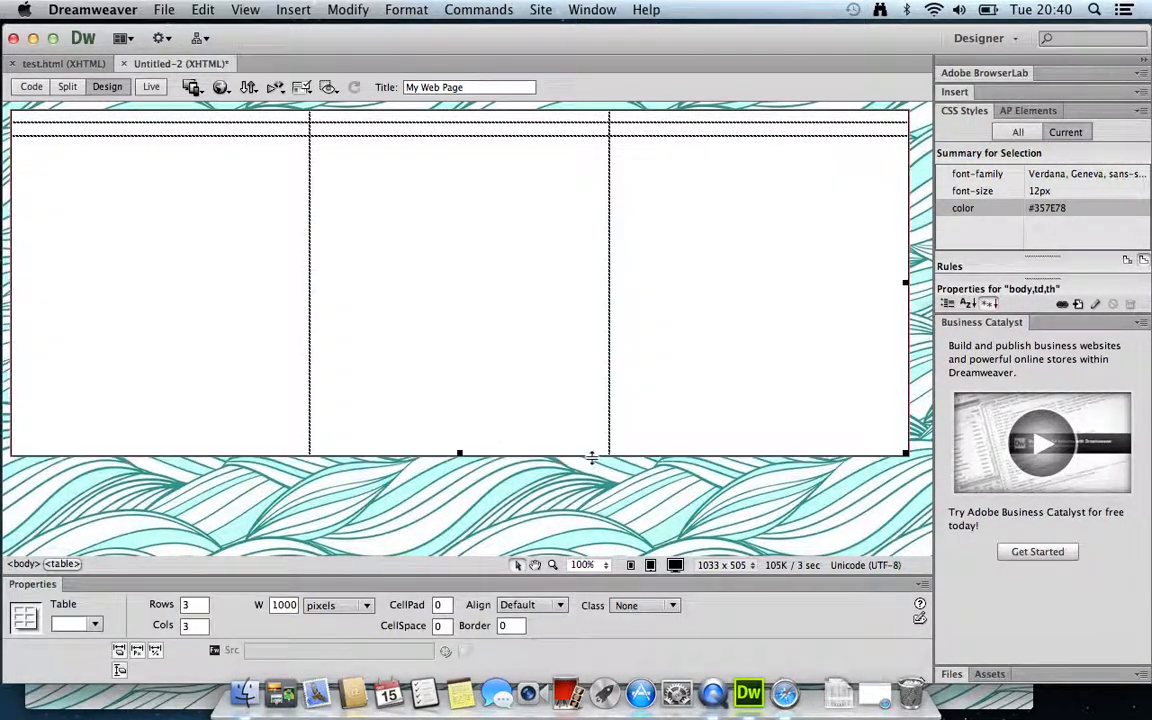
pyautogui.moveTo(473, 157); pyautogui.dragTo(466, 246)
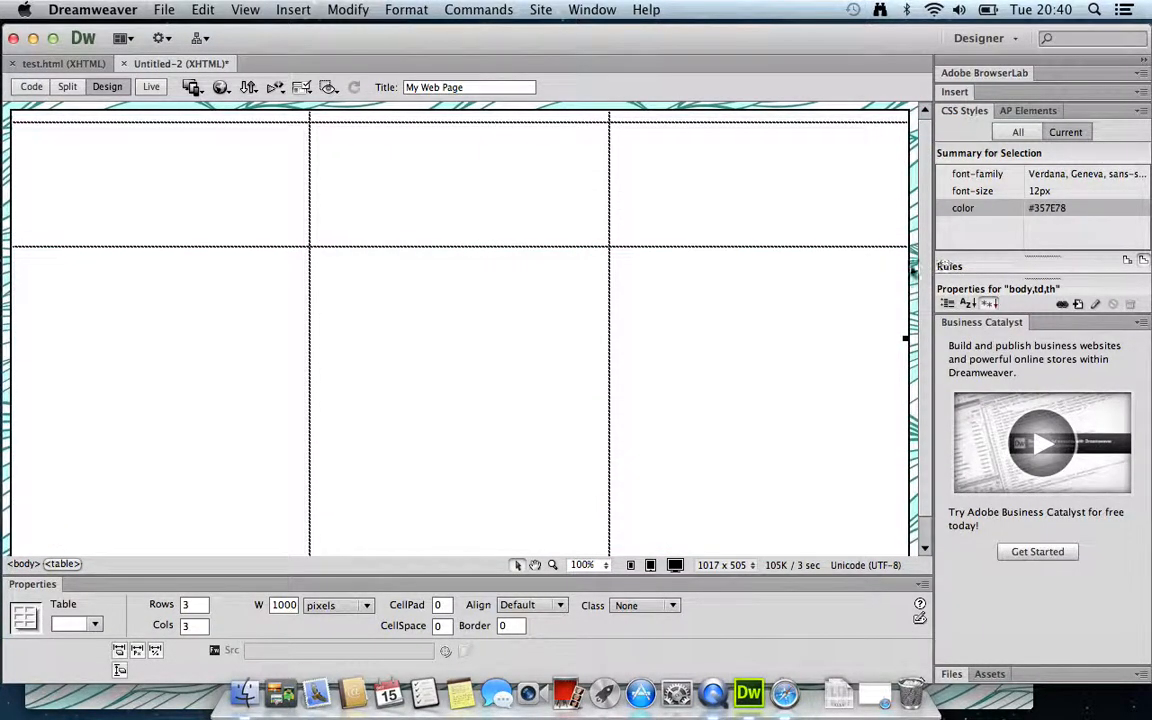
pyautogui.moveTo(924, 311); pyautogui.dragTo(925, 430)
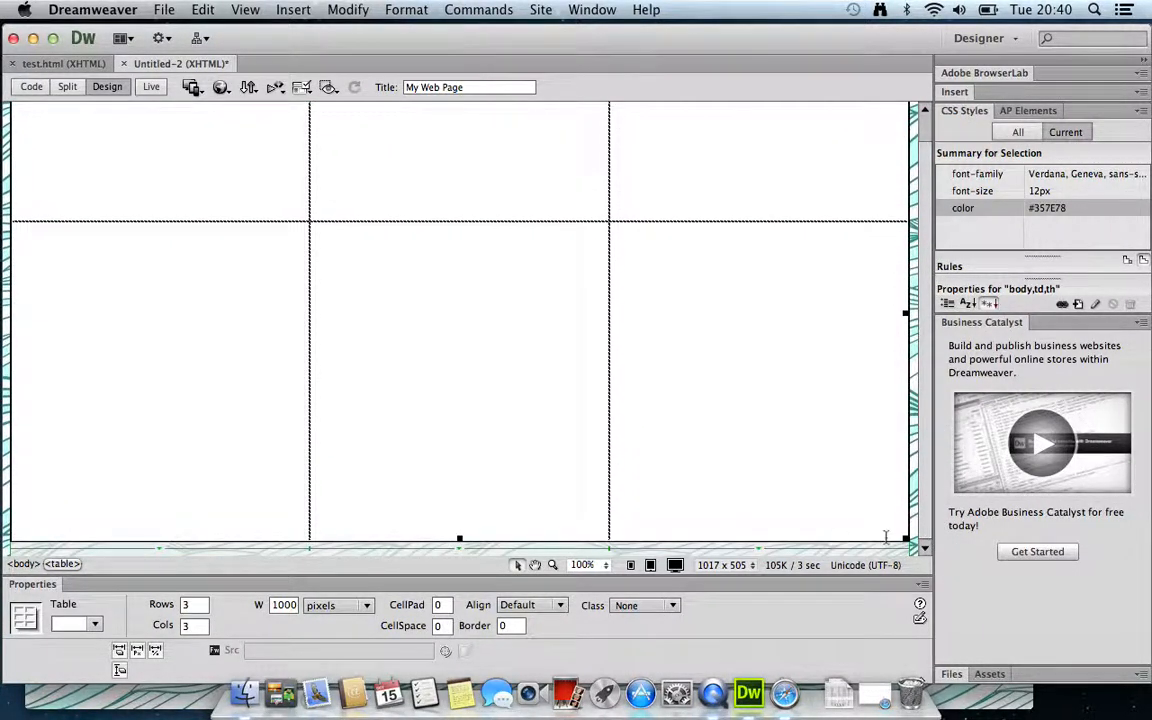
pyautogui.moveTo(906, 539); pyautogui.dragTo(899, 373)
pyautogui.moveTo(924, 440); pyautogui.dragTo(922, 345)
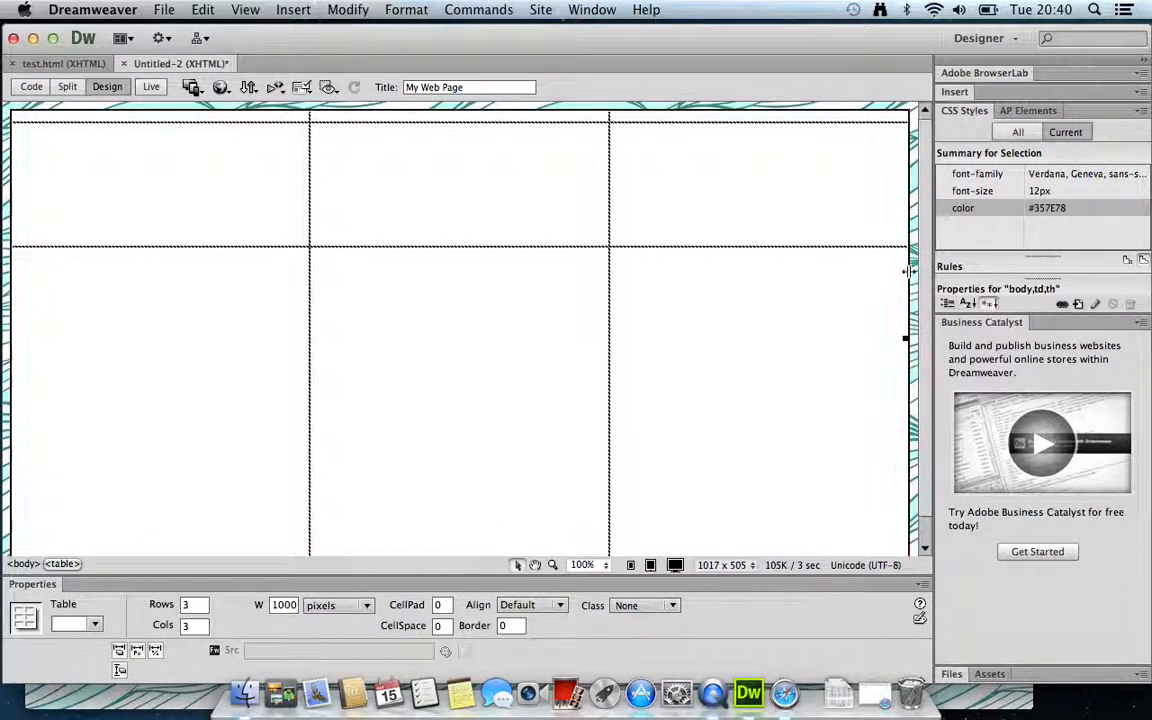
pyautogui.moveTo(483, 246); pyautogui.dragTo(477, 172)
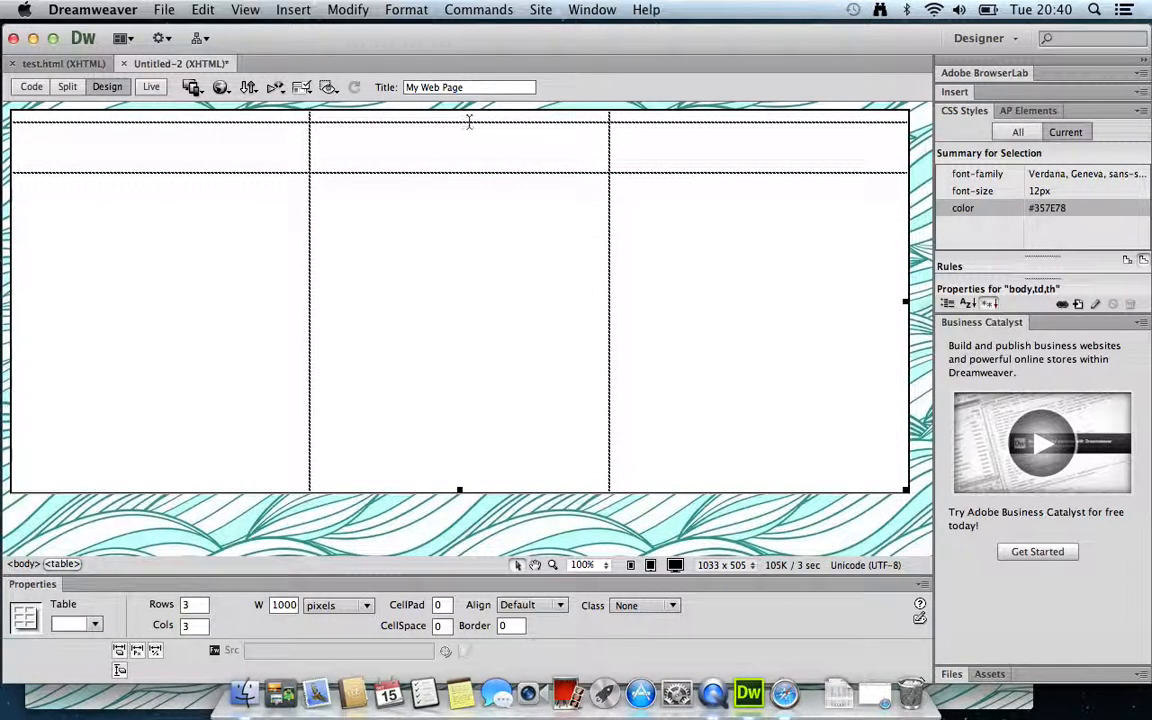
pyautogui.moveTo(468, 122); pyautogui.dragTo(465, 213)
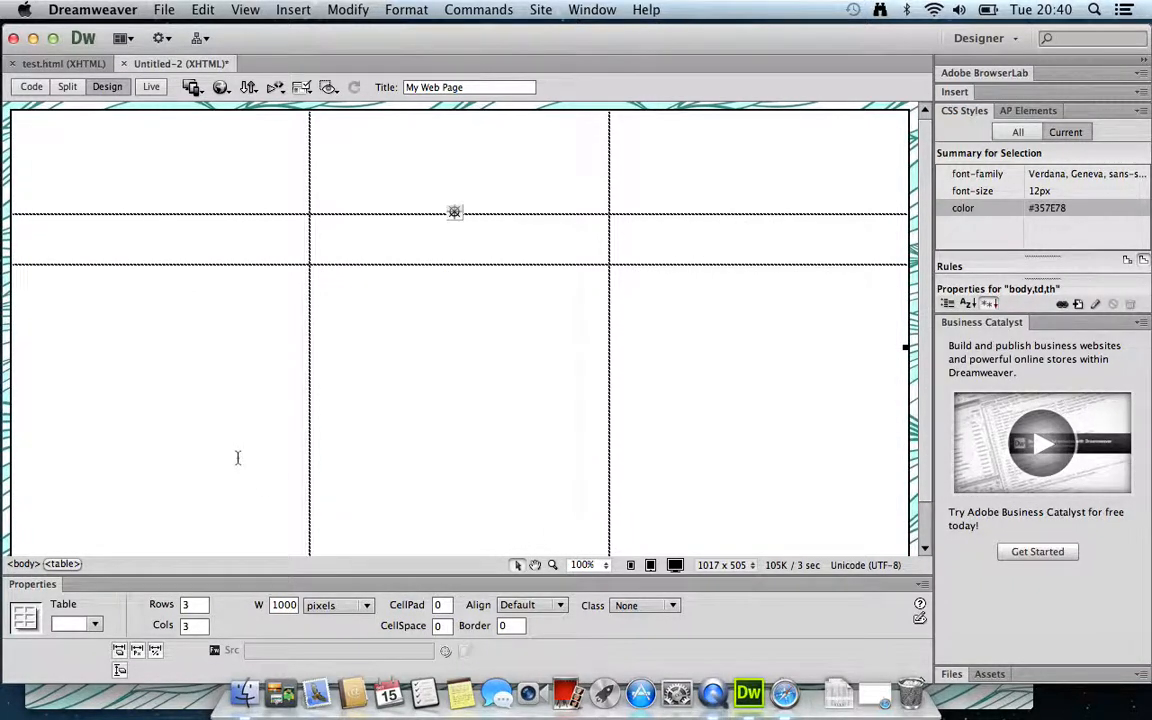
# Select the three top-row cells and merge them into one cell
pyautogui.moveTo(226, 383); pyautogui.dragTo(723, 396)
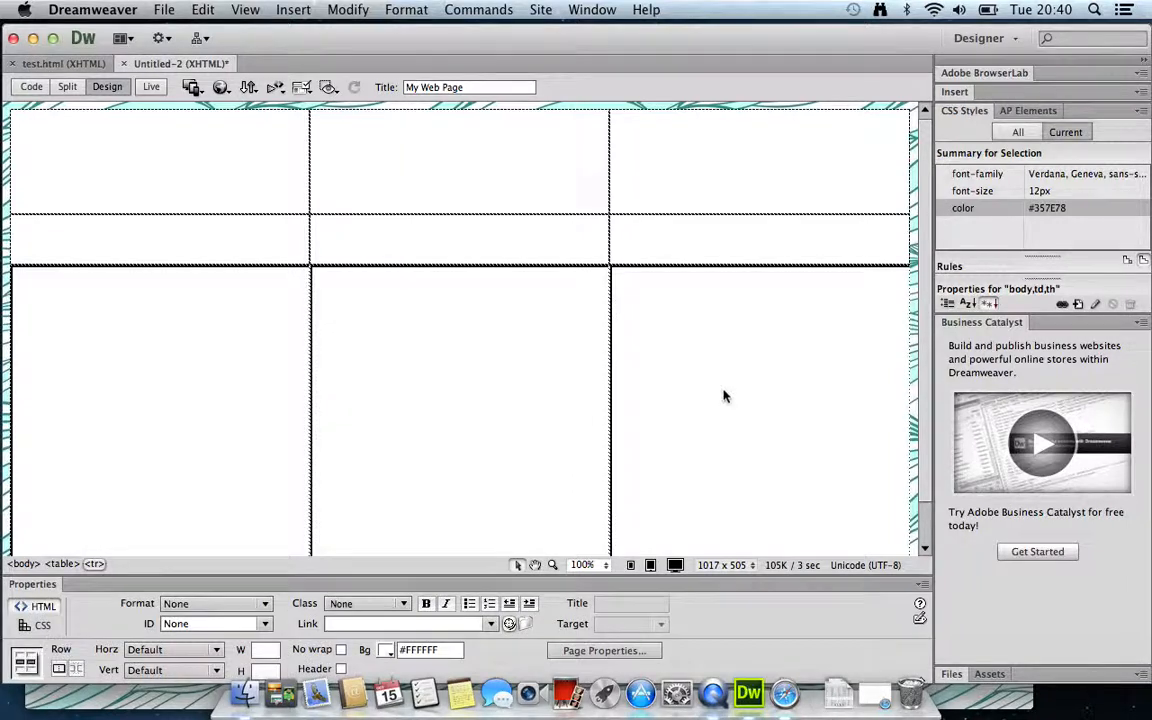
pyautogui.click(396, 408)
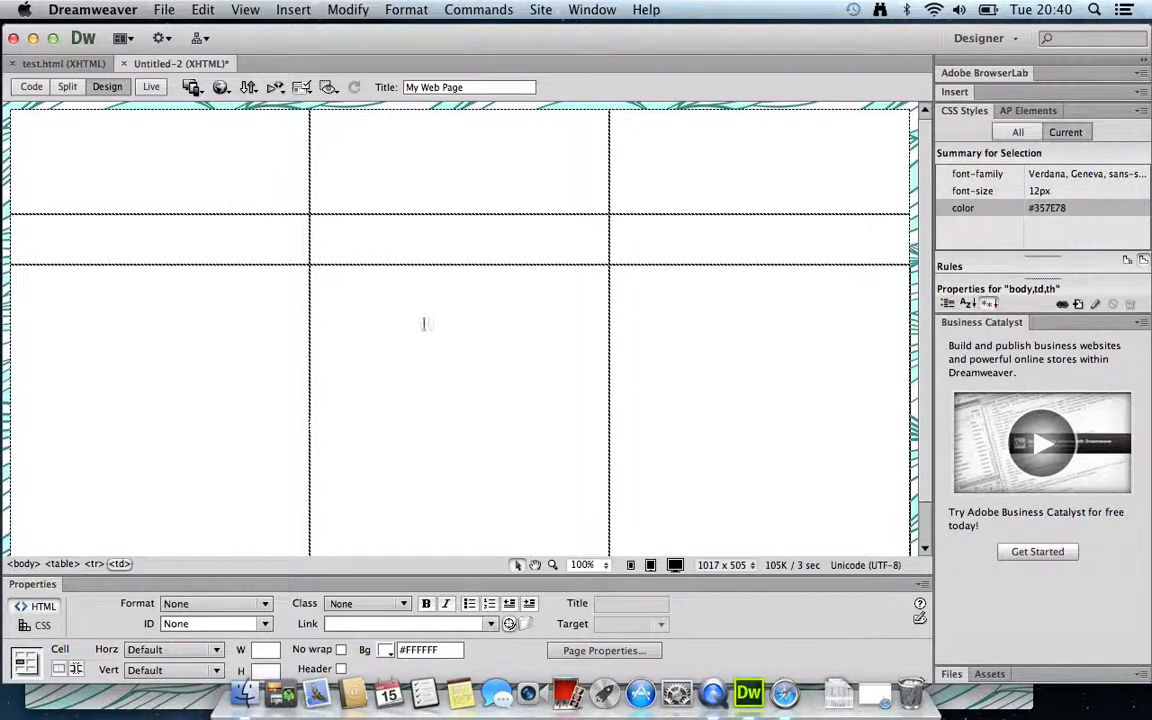
pyautogui.moveTo(275, 172); pyautogui.dragTo(703, 180)
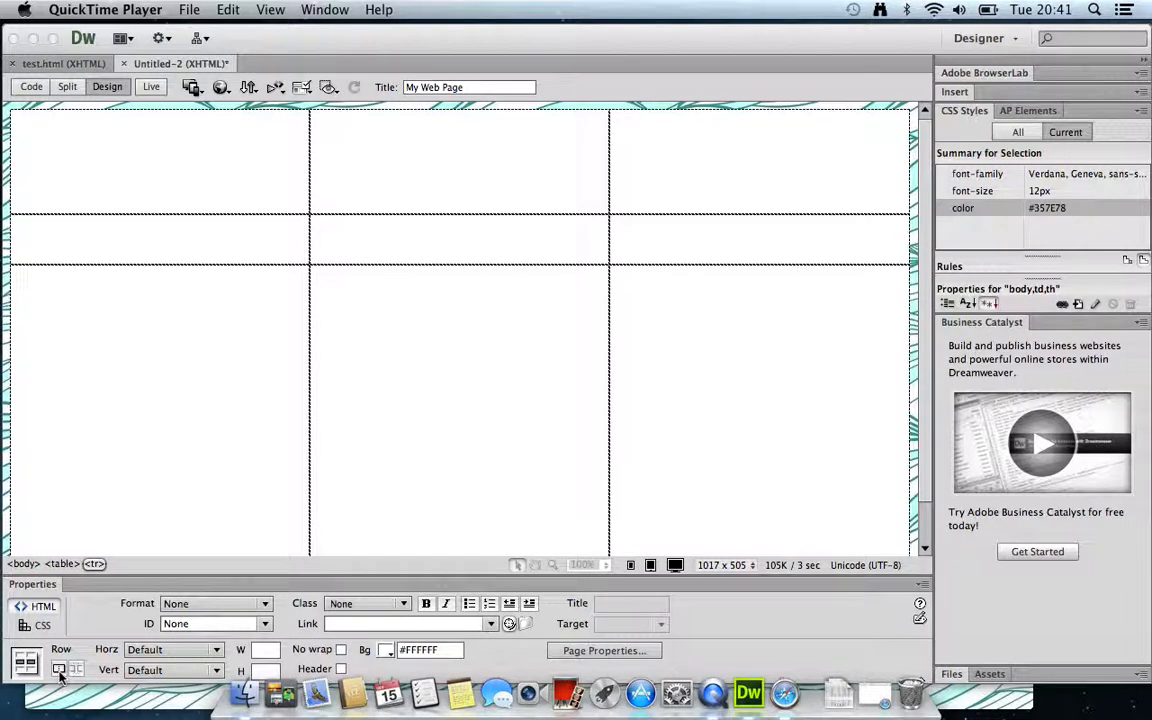
pyautogui.moveTo(225, 128); pyautogui.dragTo(759, 160)
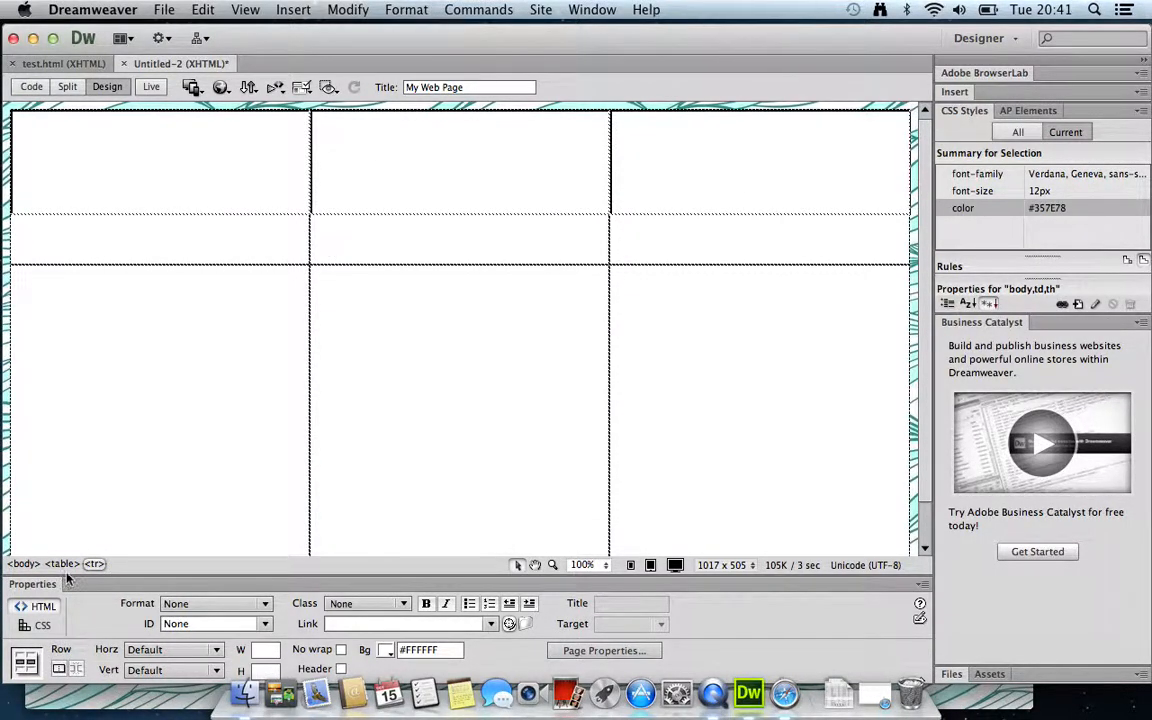
pyautogui.click(59, 671)
pyautogui.click(217, 162)
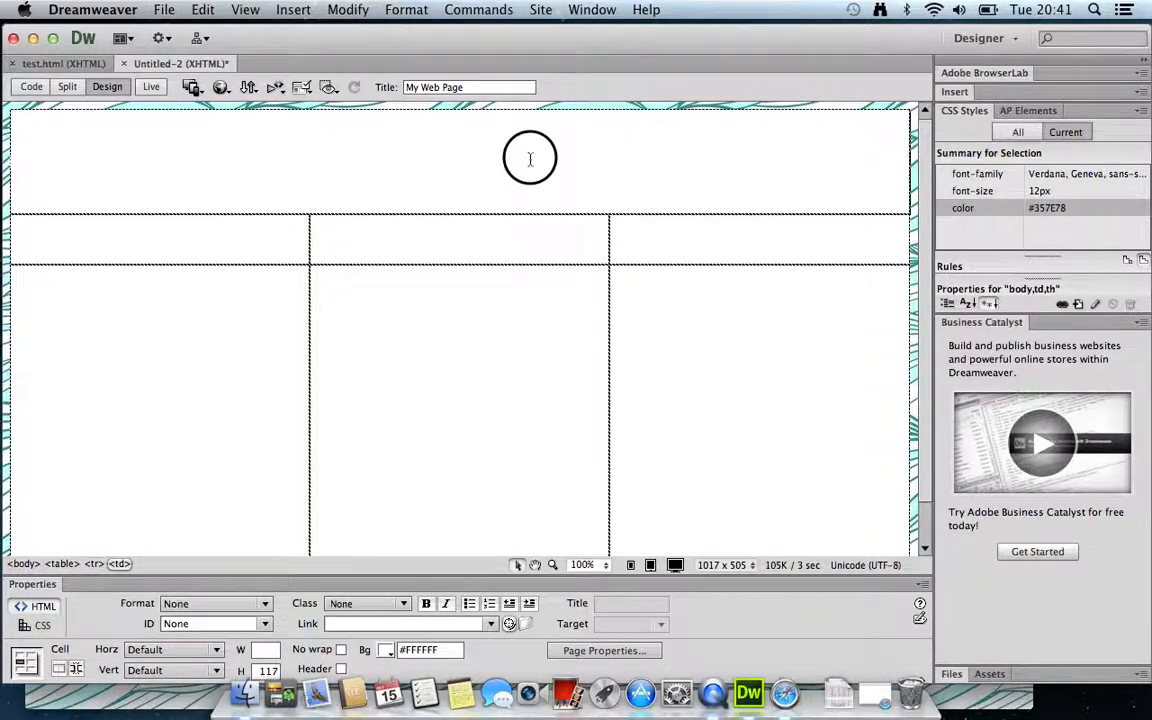
# Split the second row's middle cell into three columns
pyautogui.click(462, 248)
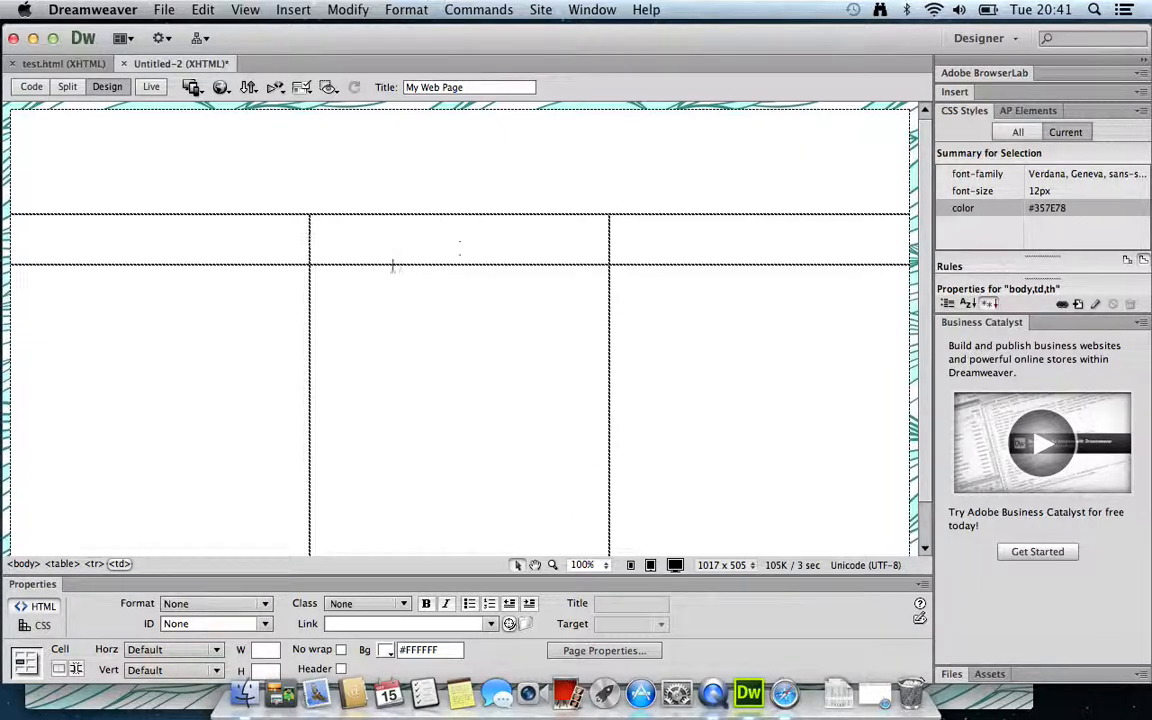
pyautogui.click(77, 670)
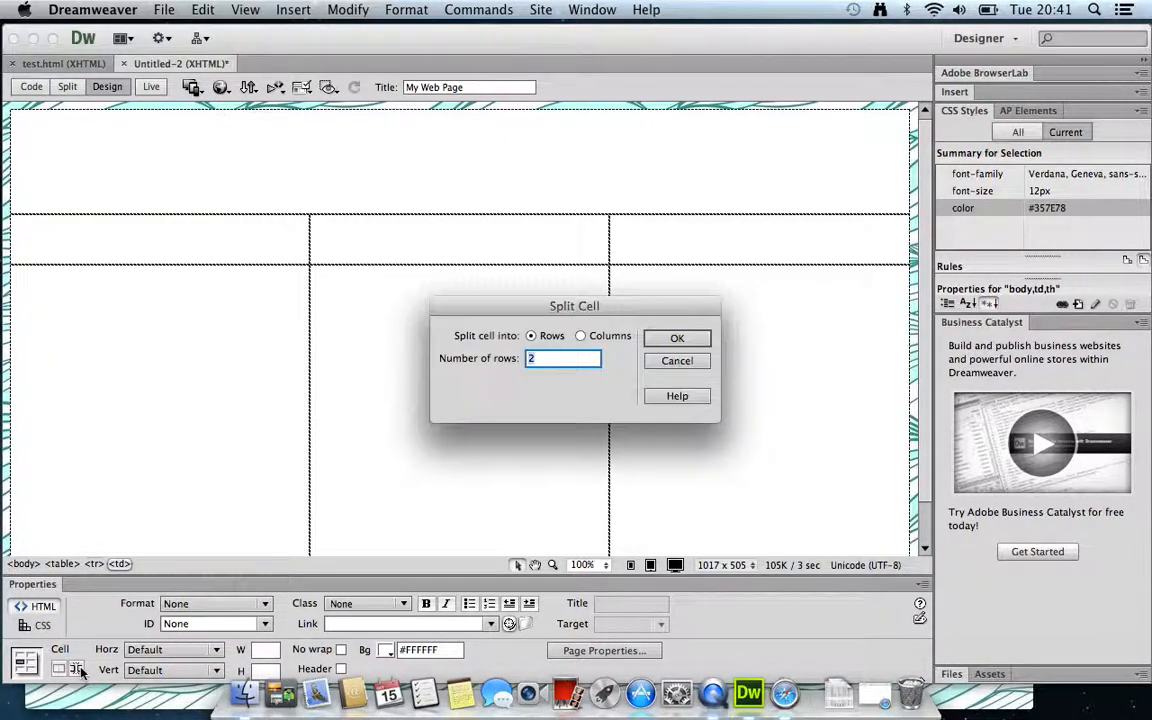
pyautogui.click(586, 336)
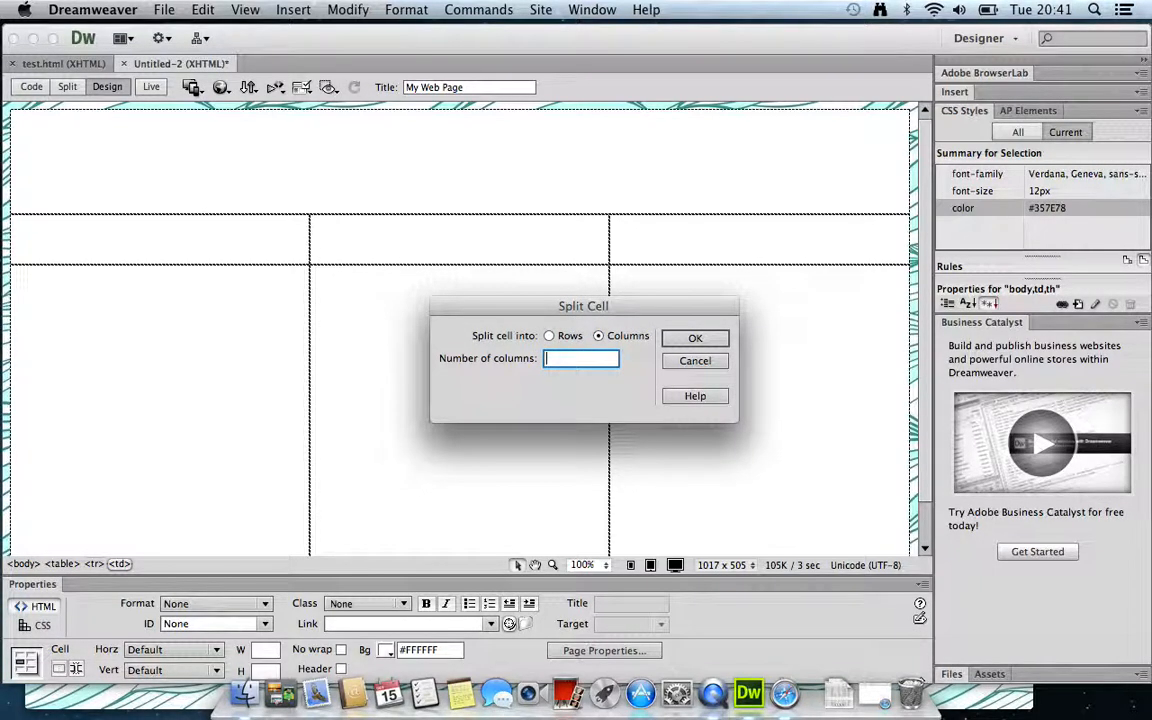
pyautogui.click(697, 338)
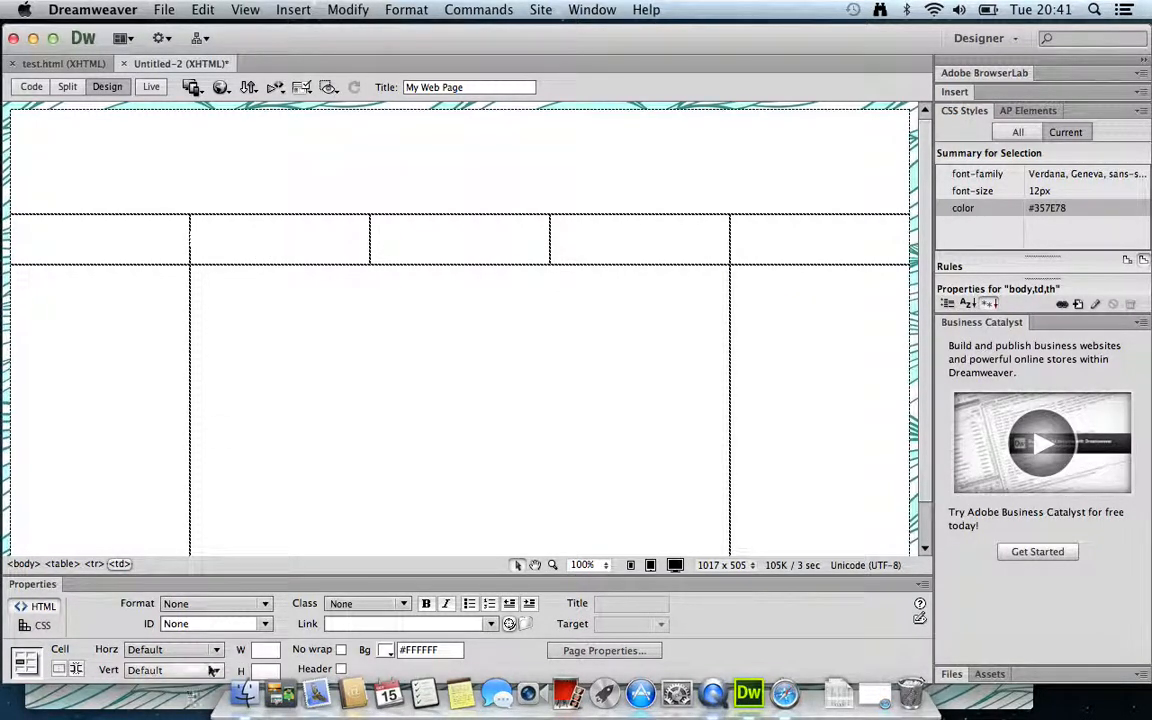
# Type HOME, TUTORIALS and CONTACT into the second row's central cells, then select them
pyautogui.write('HOME')
pyautogui.click(470, 252)
pyautogui.write('T')
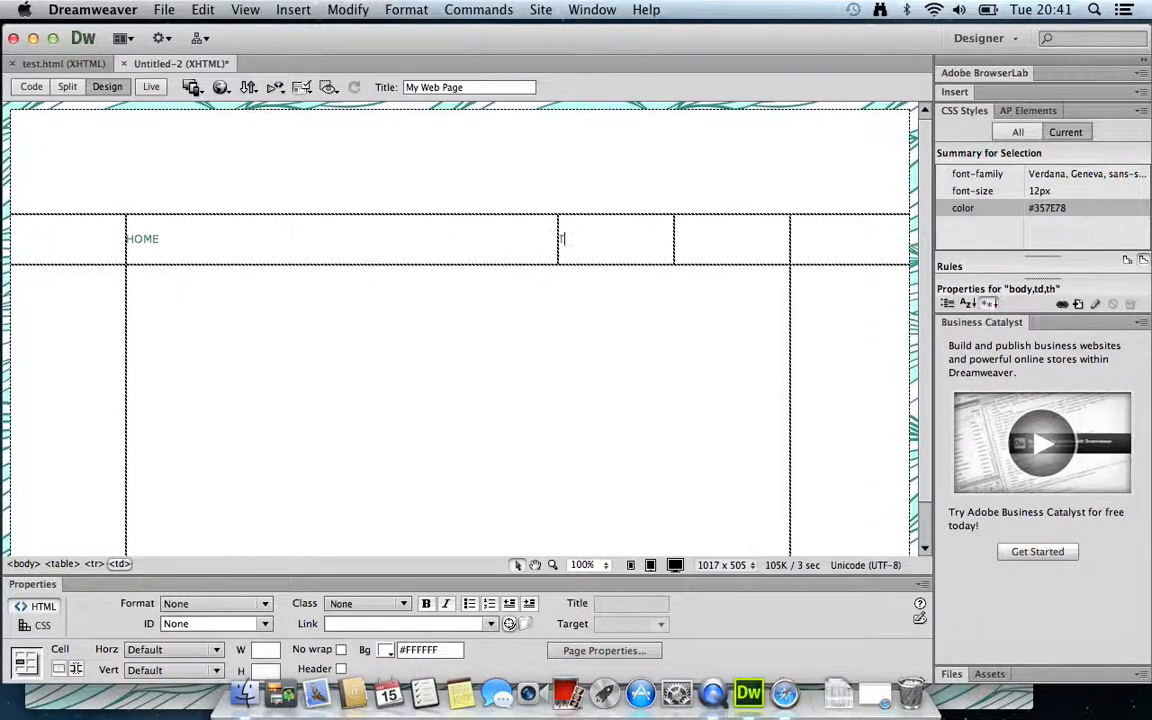
pyautogui.write('UTORIALS')
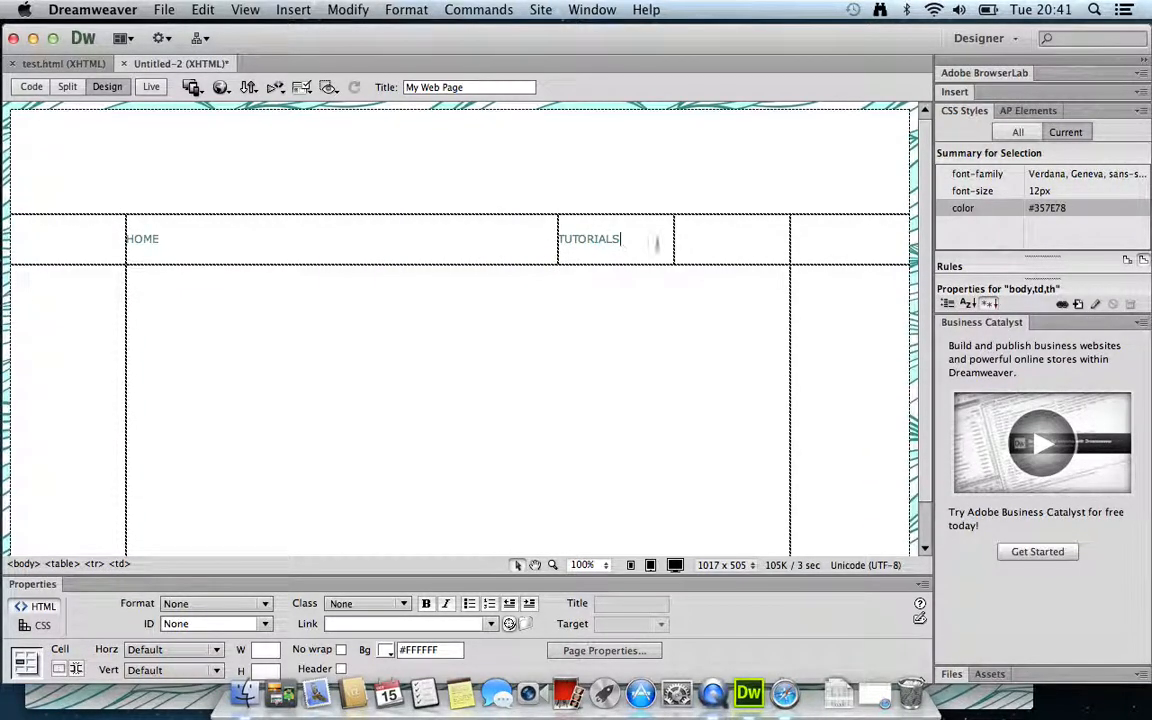
pyautogui.click(705, 240)
pyautogui.write('CONTACT')
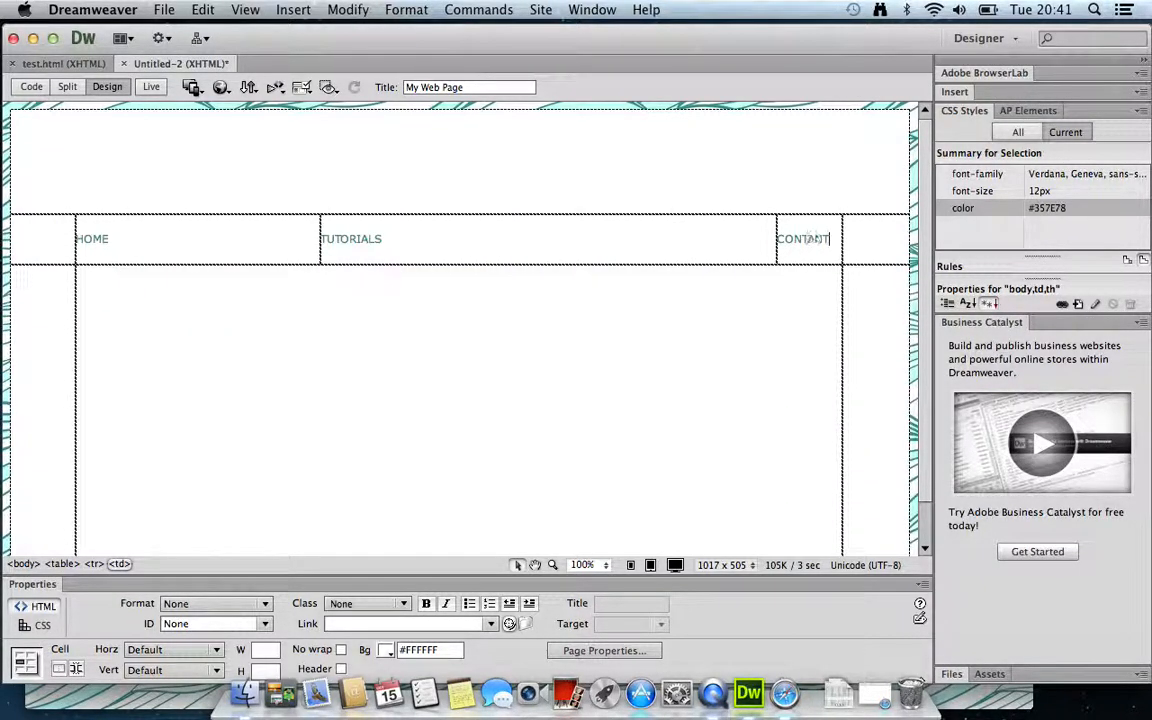
pyautogui.moveTo(594, 253); pyautogui.dragTo(146, 262)
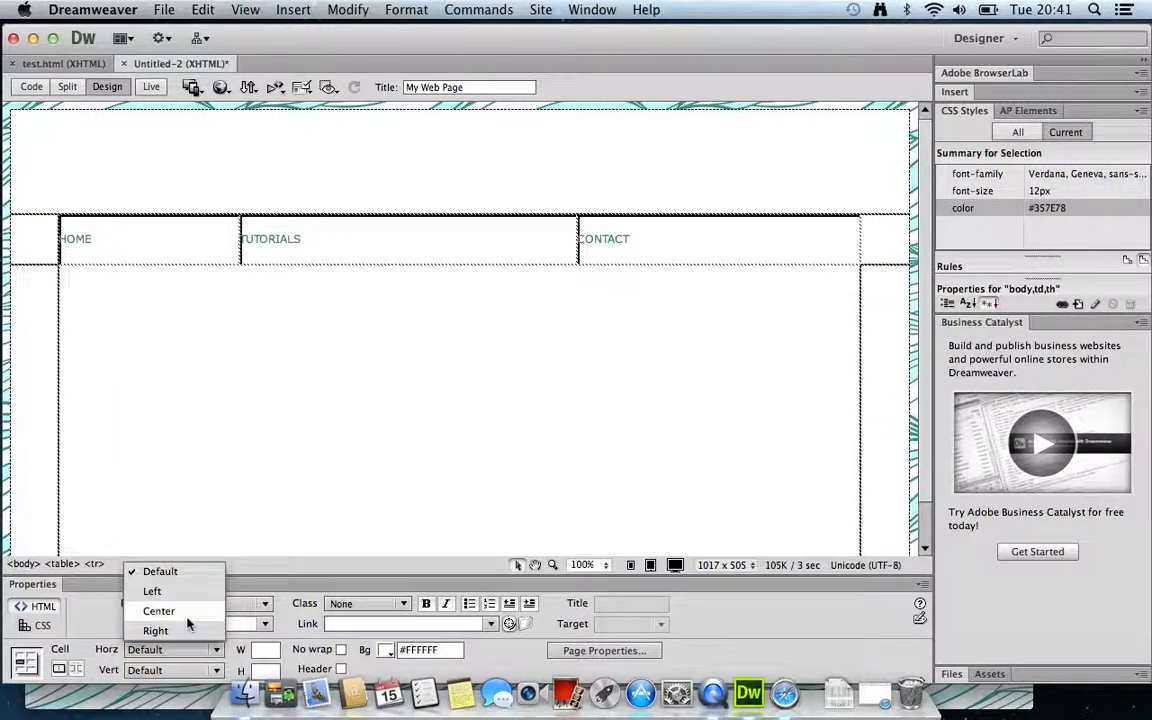
pyautogui.click(186, 613)
pyautogui.click(210, 670)
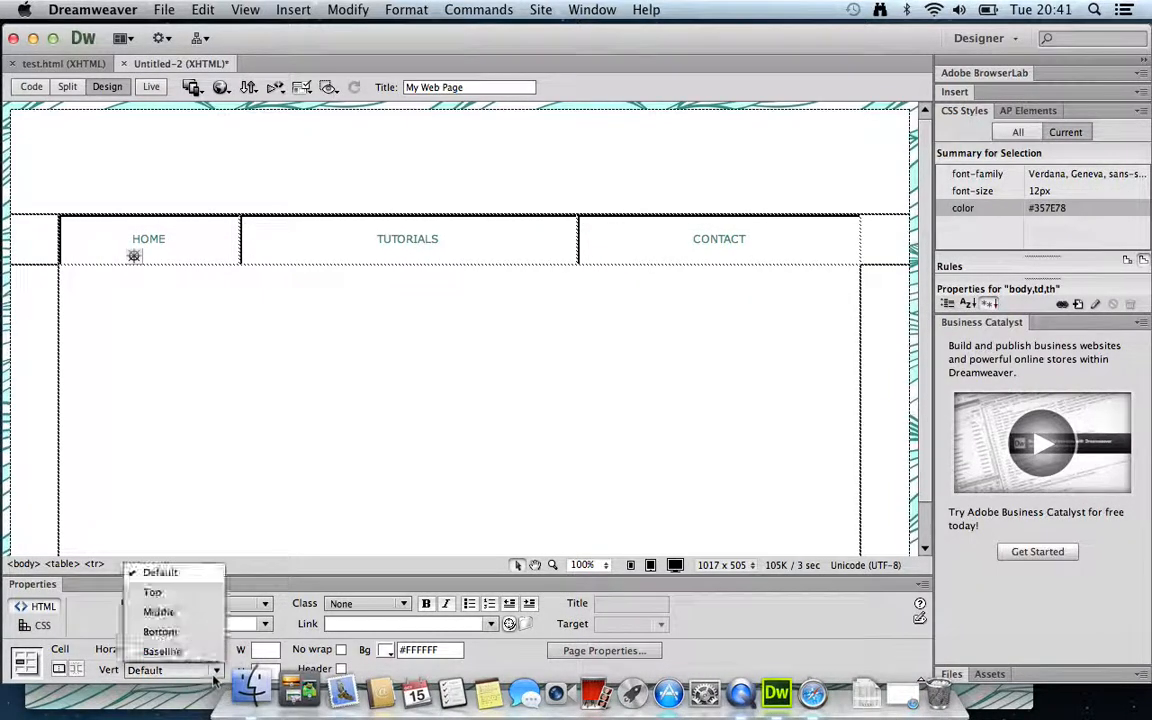
pyautogui.click(166, 622)
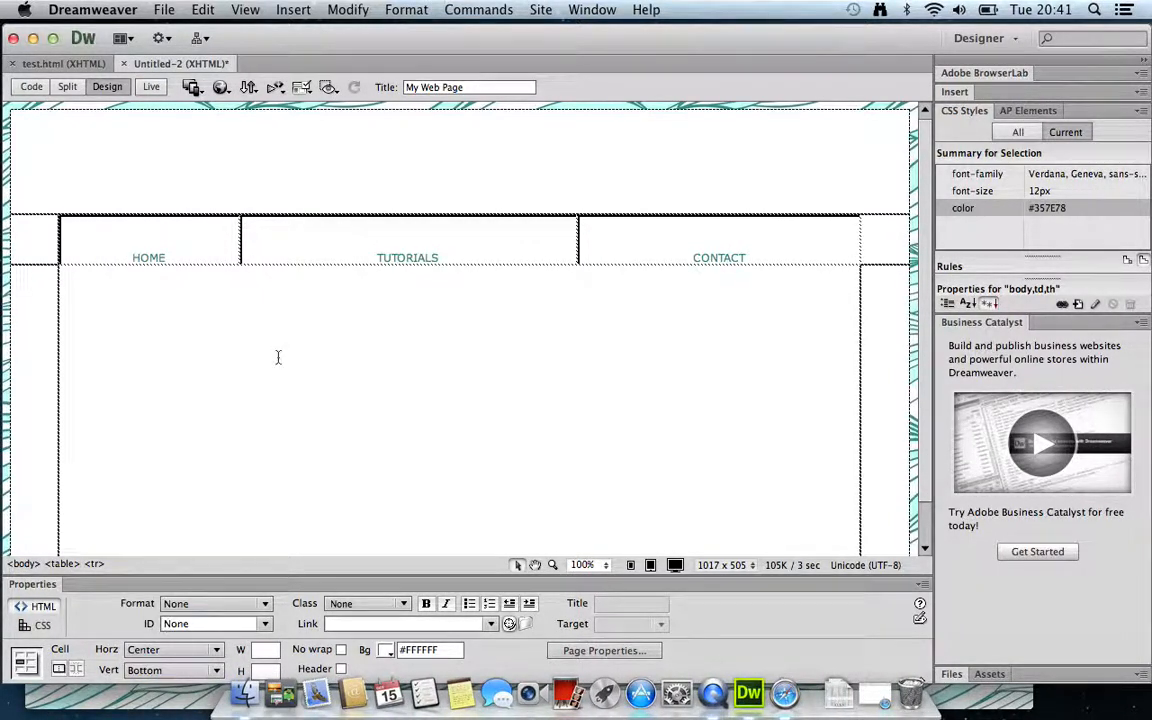
pyautogui.click(216, 670)
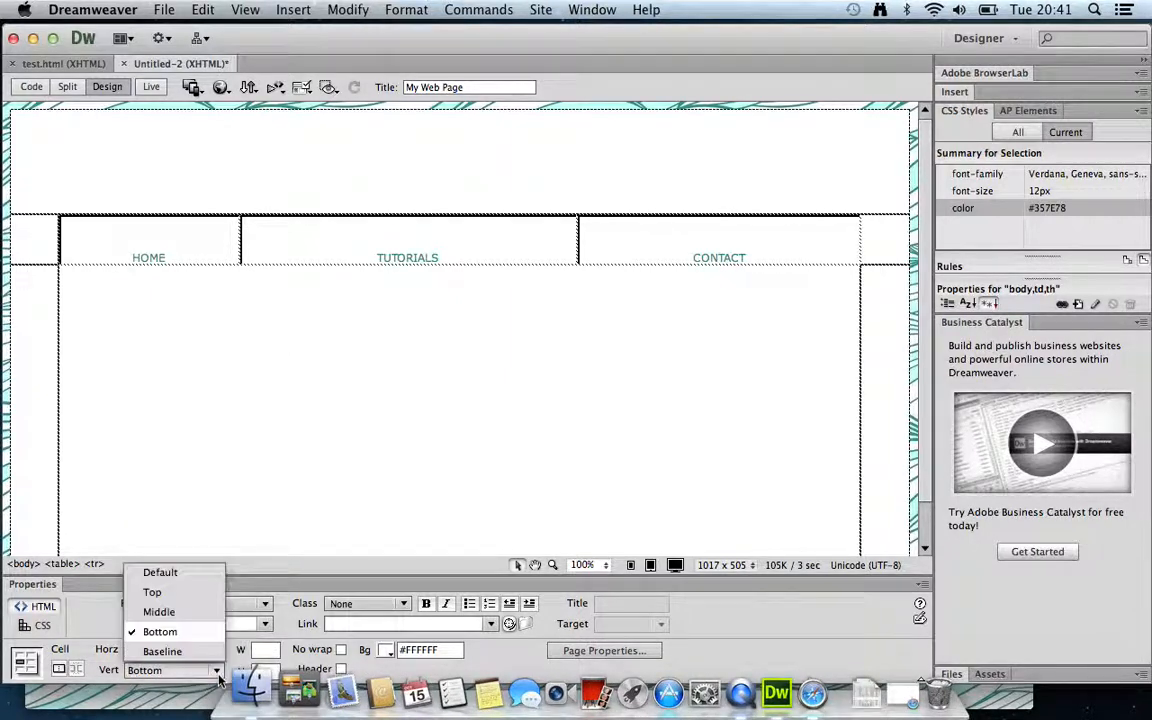
pyautogui.click(163, 611)
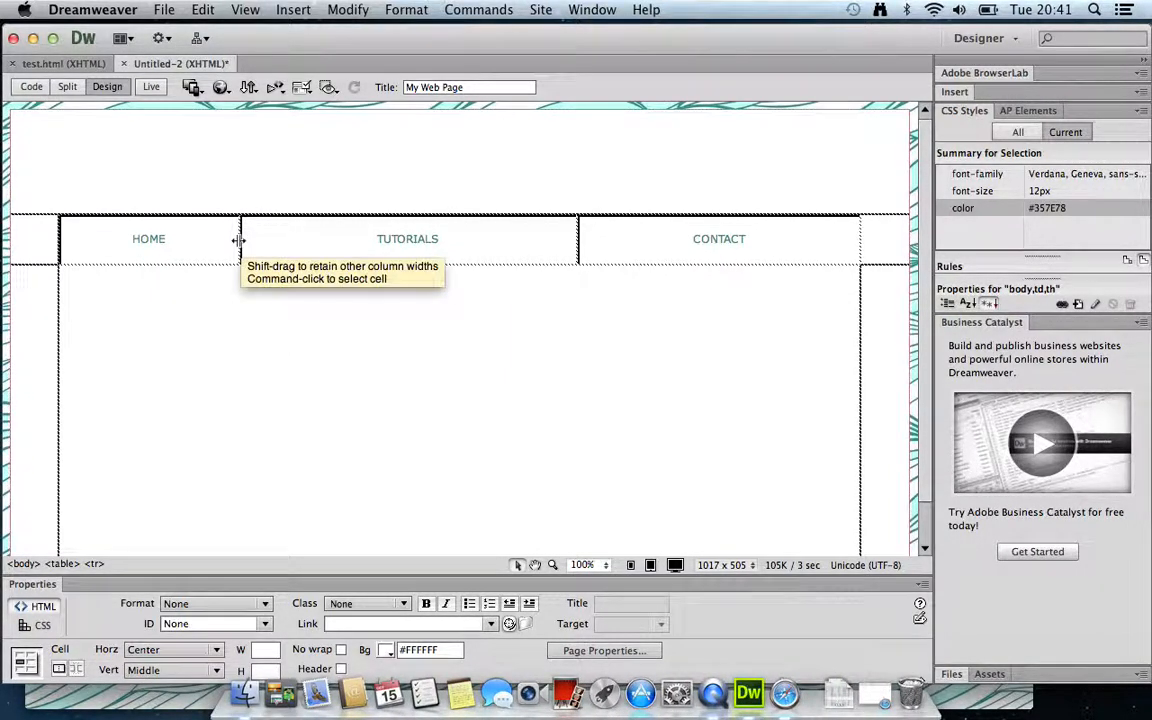
pyautogui.moveTo(240, 242); pyautogui.dragTo(356, 242)
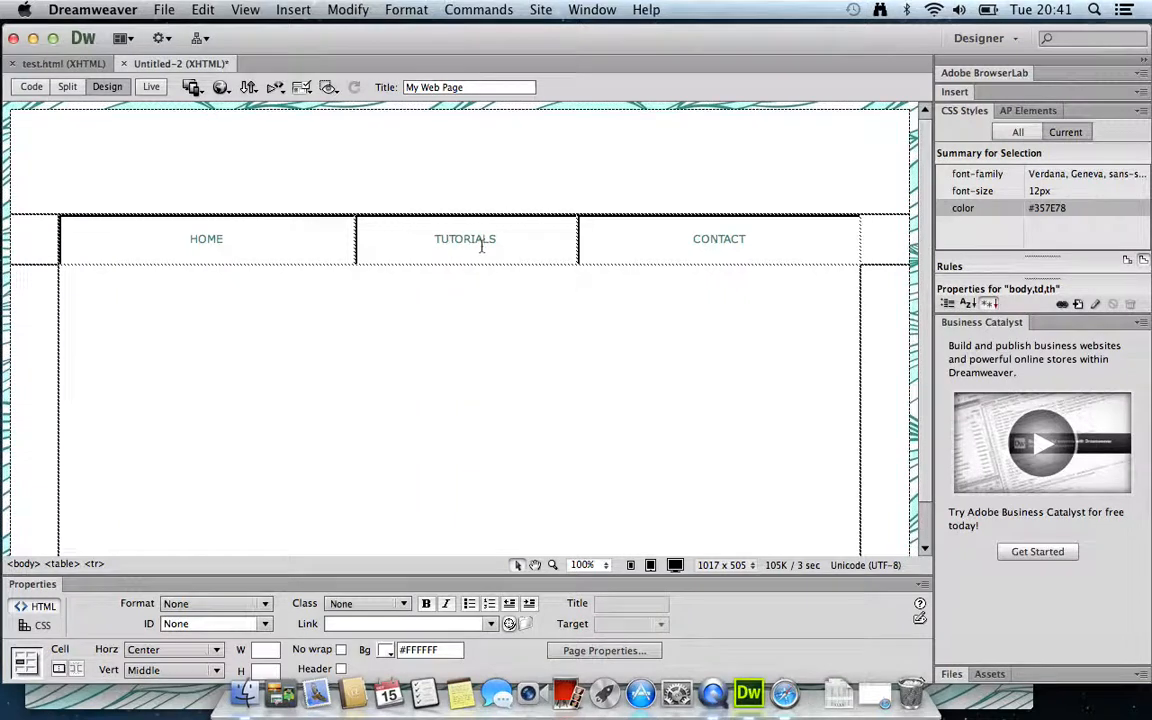
pyautogui.click(579, 244)
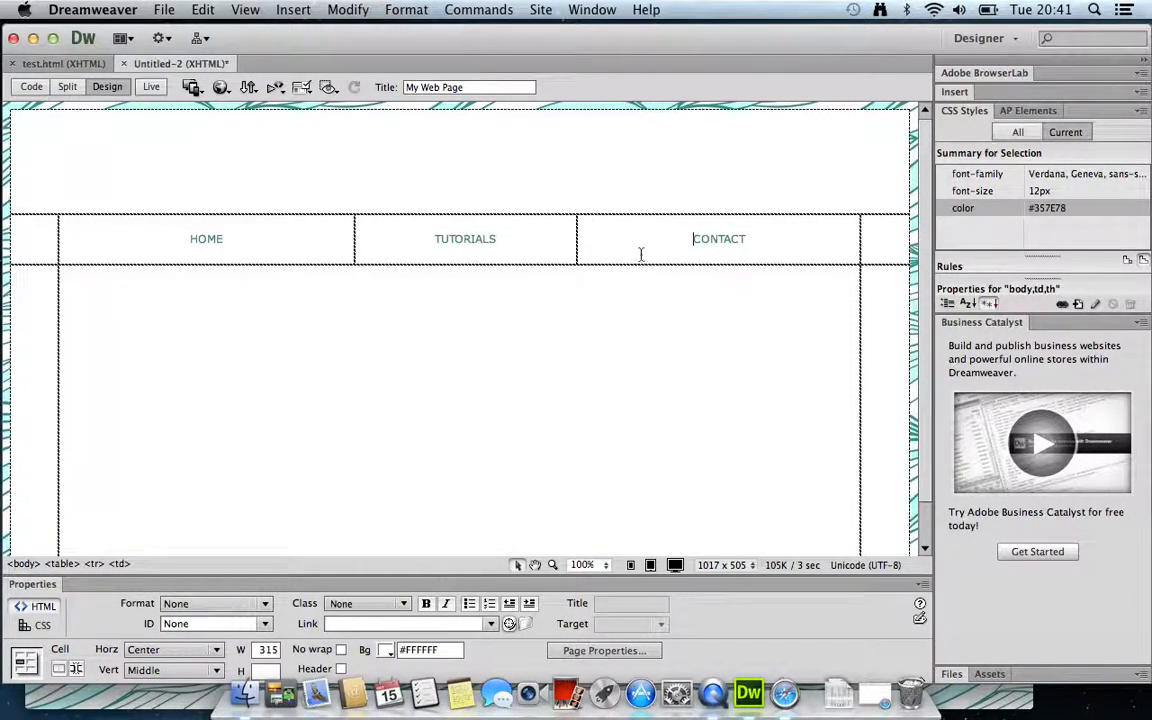
pyautogui.click(918, 437)
pyautogui.moveTo(923, 467); pyautogui.dragTo(928, 429)
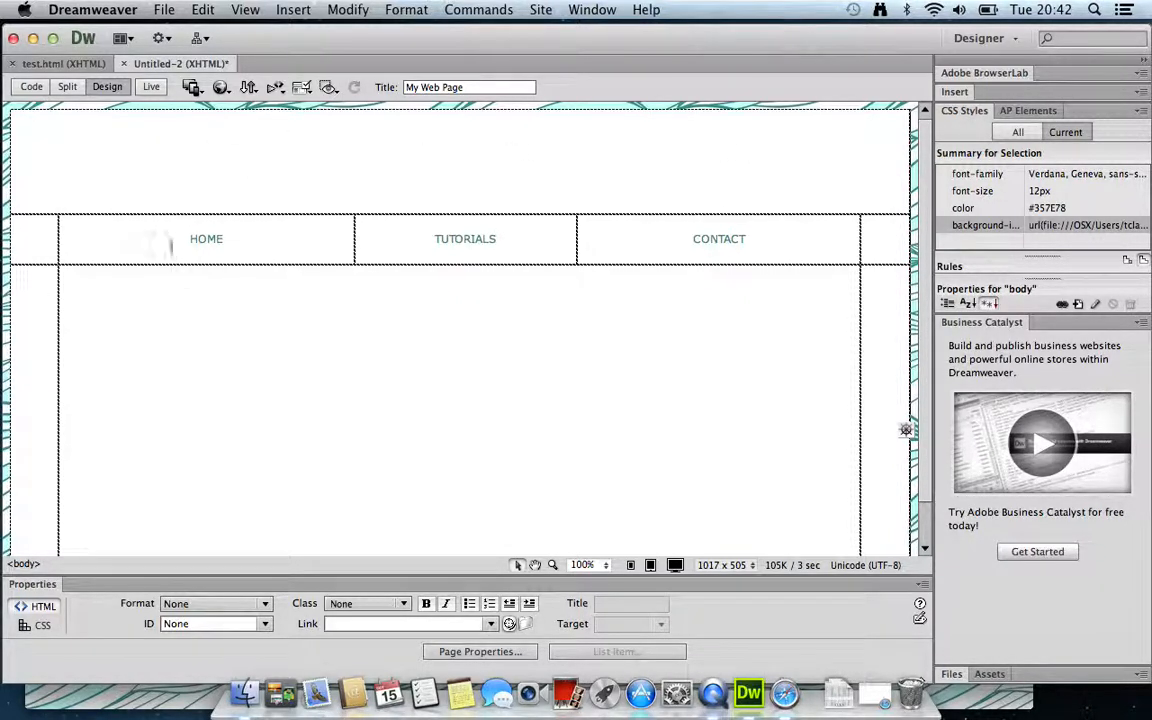
# Add 'HELLO And welcome to my page!' to the large content cell, aligned Left and Top
pyautogui.moveTo(171, 247); pyautogui.dragTo(725, 239)
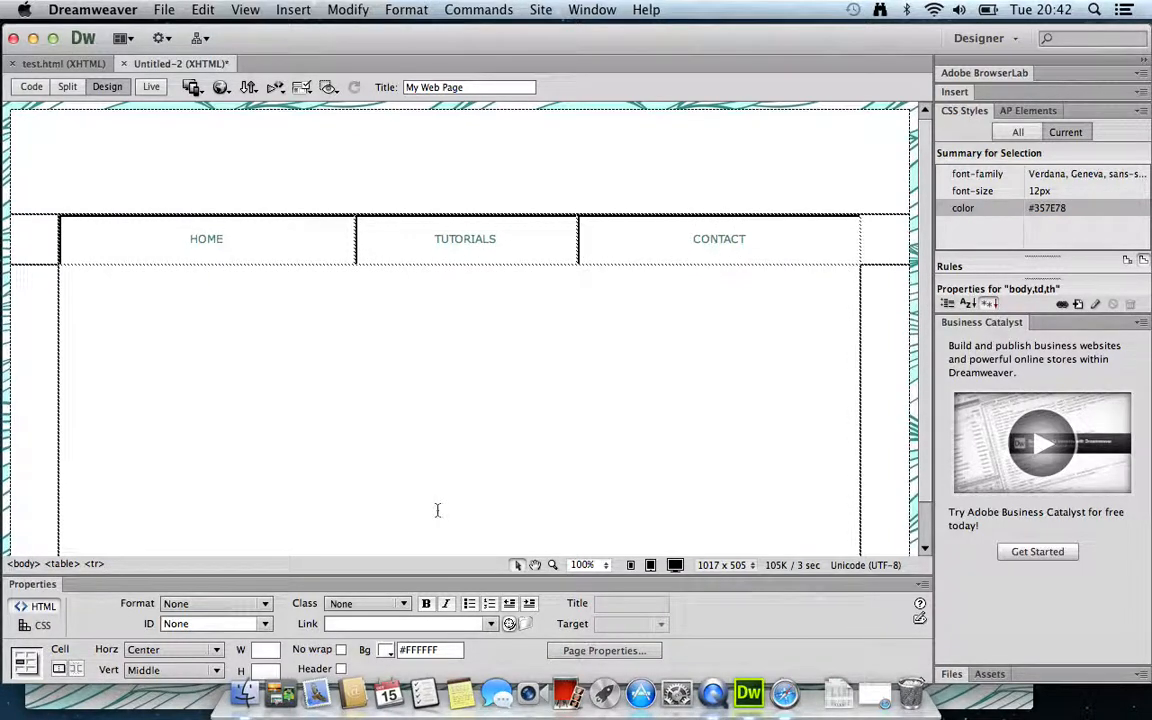
pyautogui.click(397, 352)
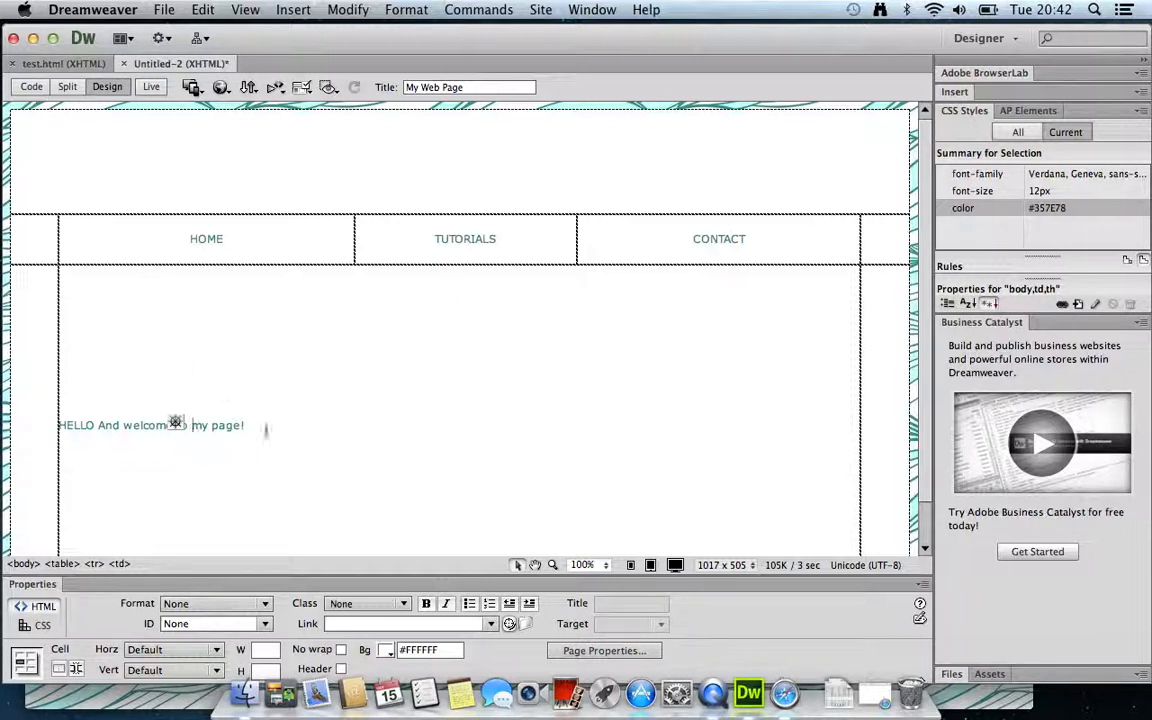
pyautogui.click(216, 650)
pyautogui.click(152, 591)
pyautogui.click(215, 670)
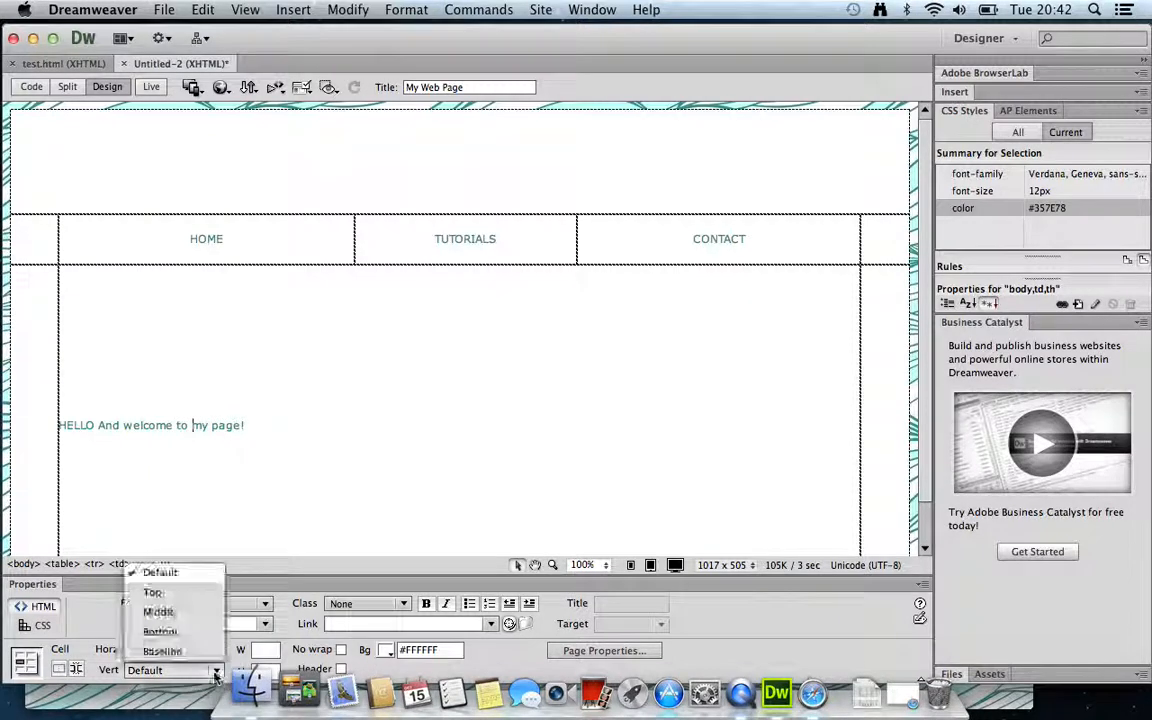
pyautogui.click(153, 591)
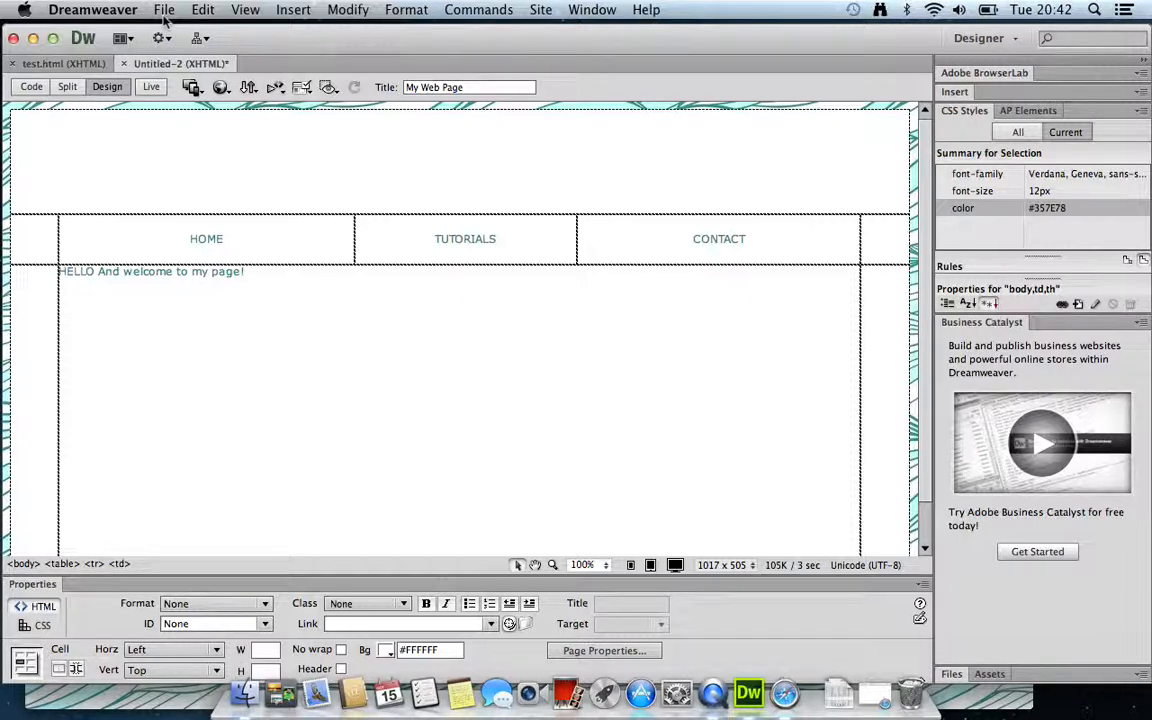
# Save the page as test2.html in the web page folder
pyautogui.click(165, 10)
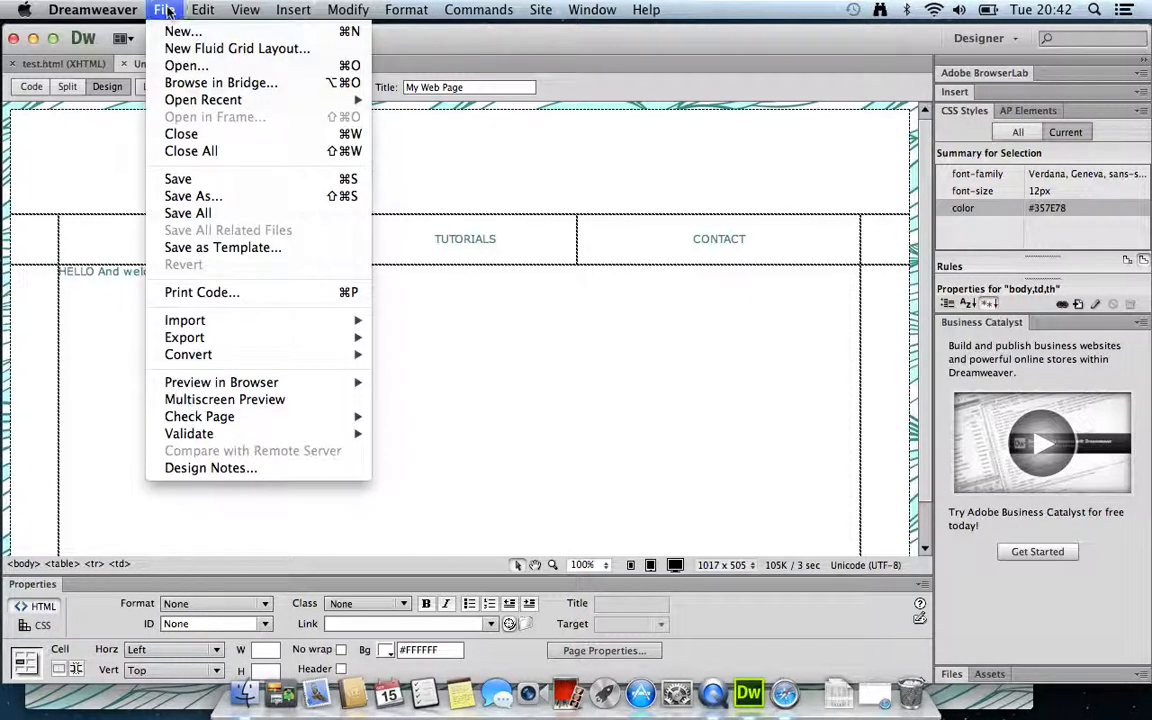
pyautogui.click(188, 196)
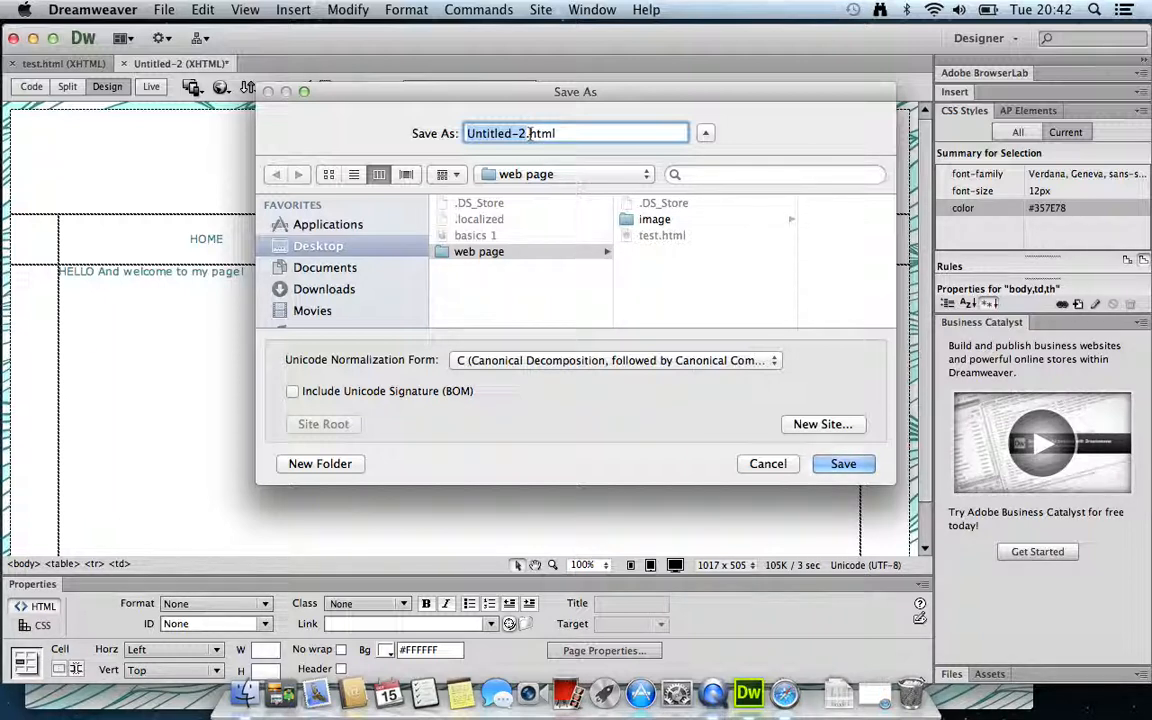
pyautogui.write('test')
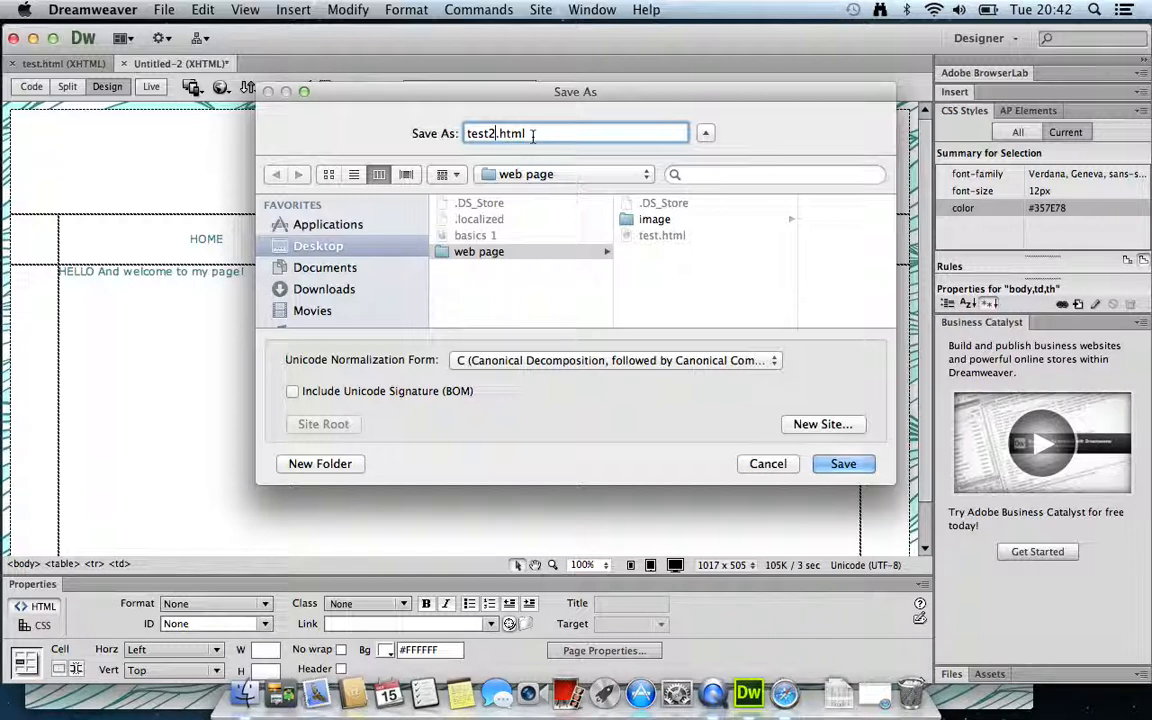
pyautogui.click(842, 465)
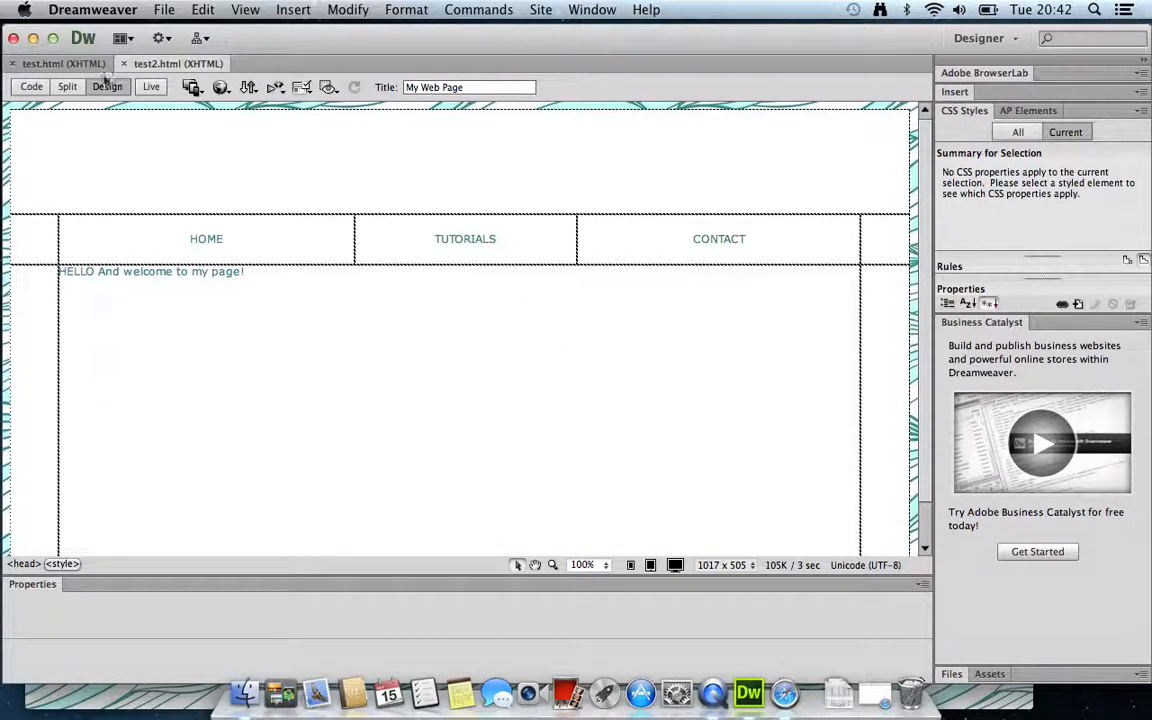
pyautogui.click(221, 87)
# Preview test2.html in Safari full screen, then exit full screen
pyautogui.click(239, 108)
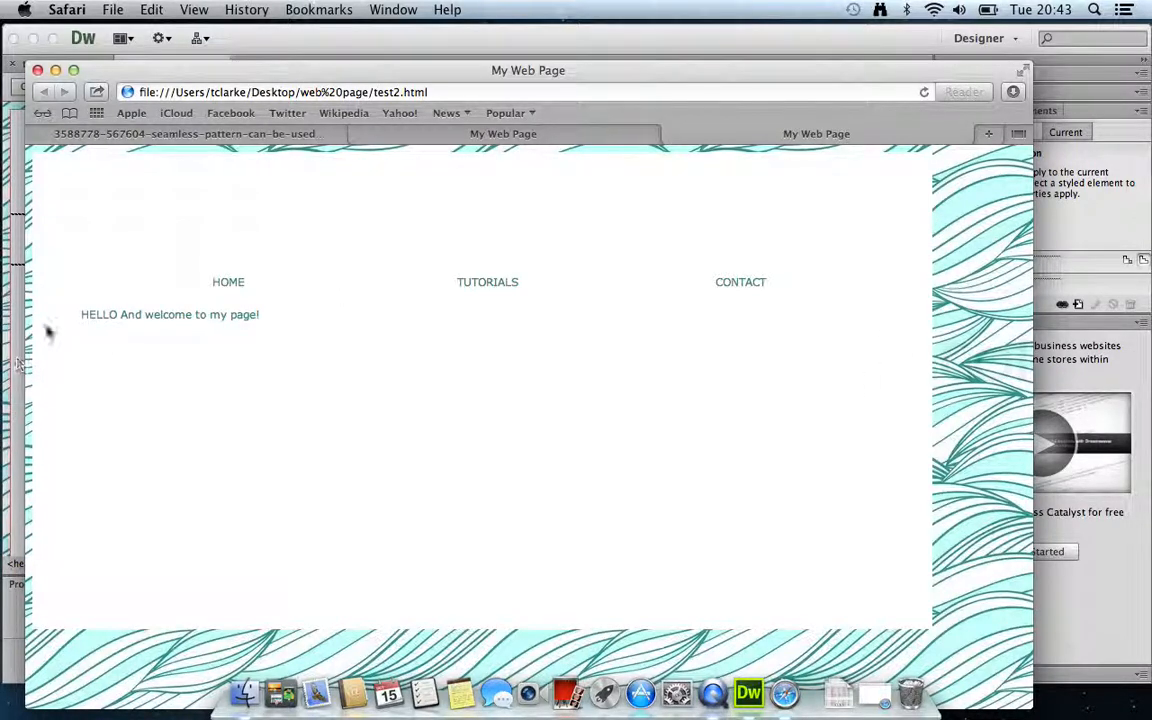
pyautogui.click(1024, 72)
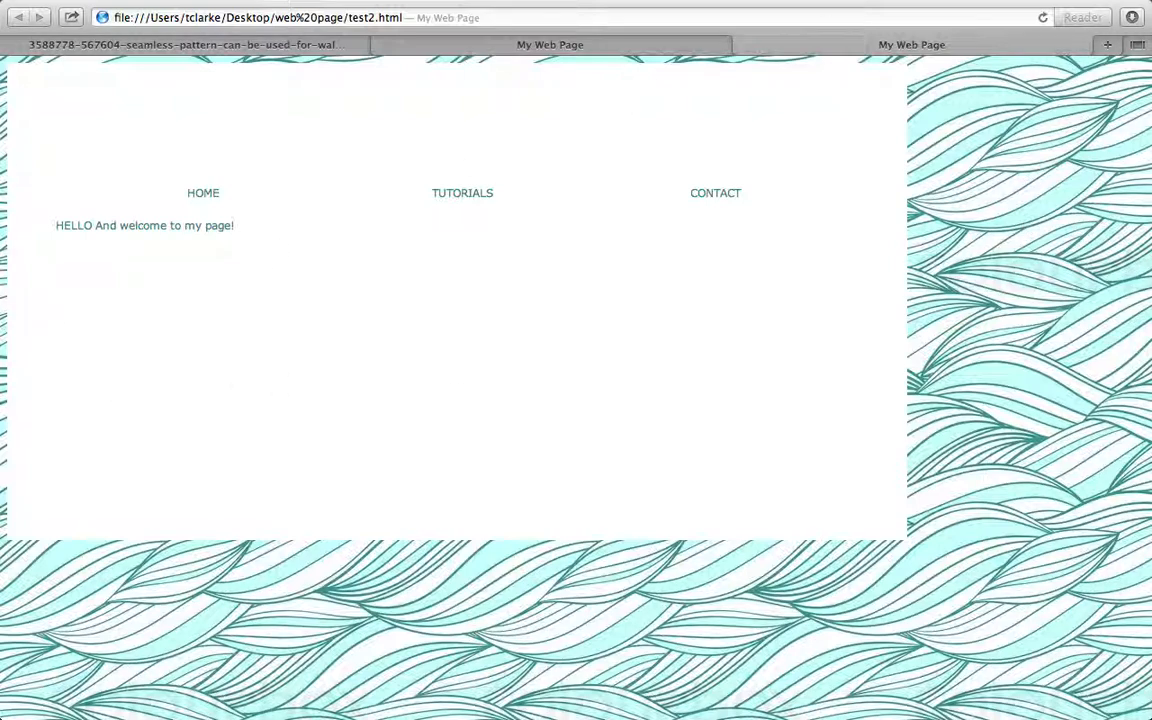
pyautogui.click(1135, 10)
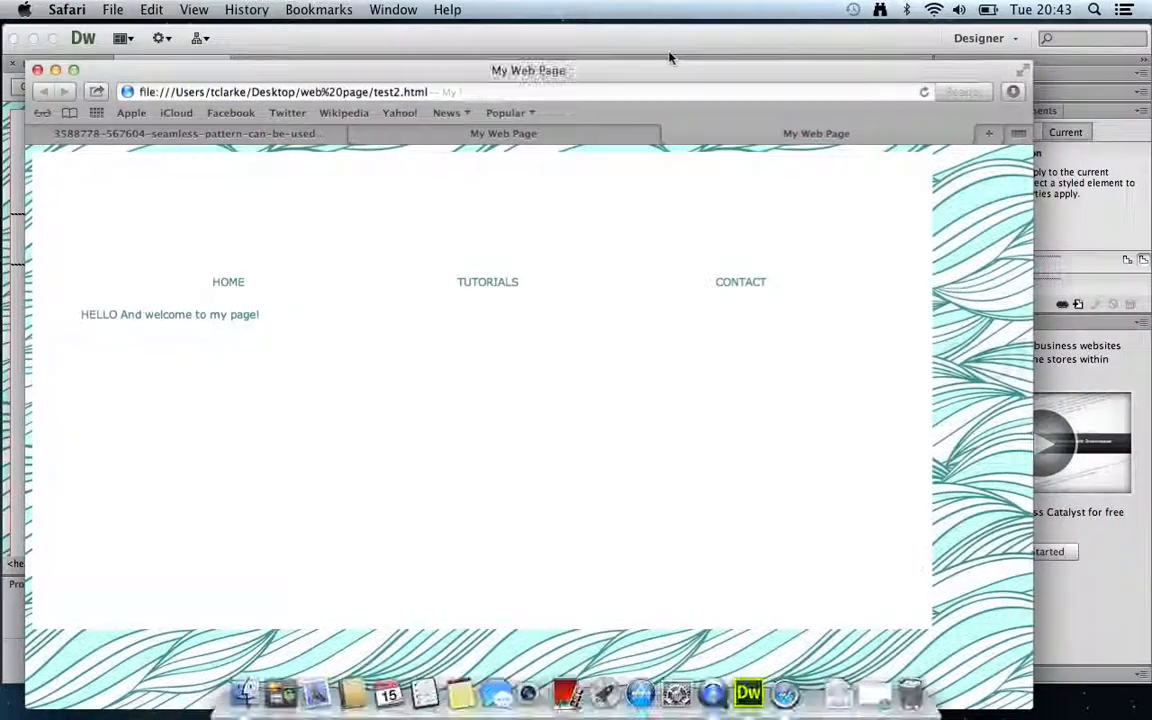
# Set the 999-pixel table's Align property to Center and save test2.html
pyautogui.click(605, 45)
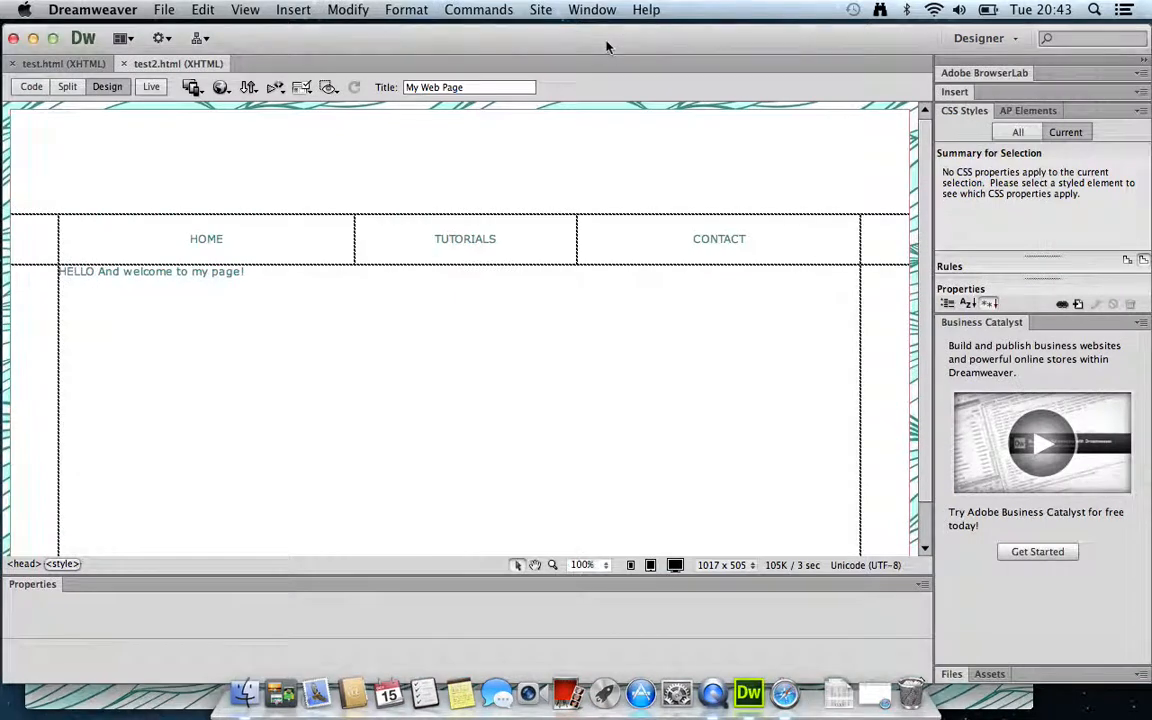
pyautogui.click(816, 170)
pyautogui.click(908, 183)
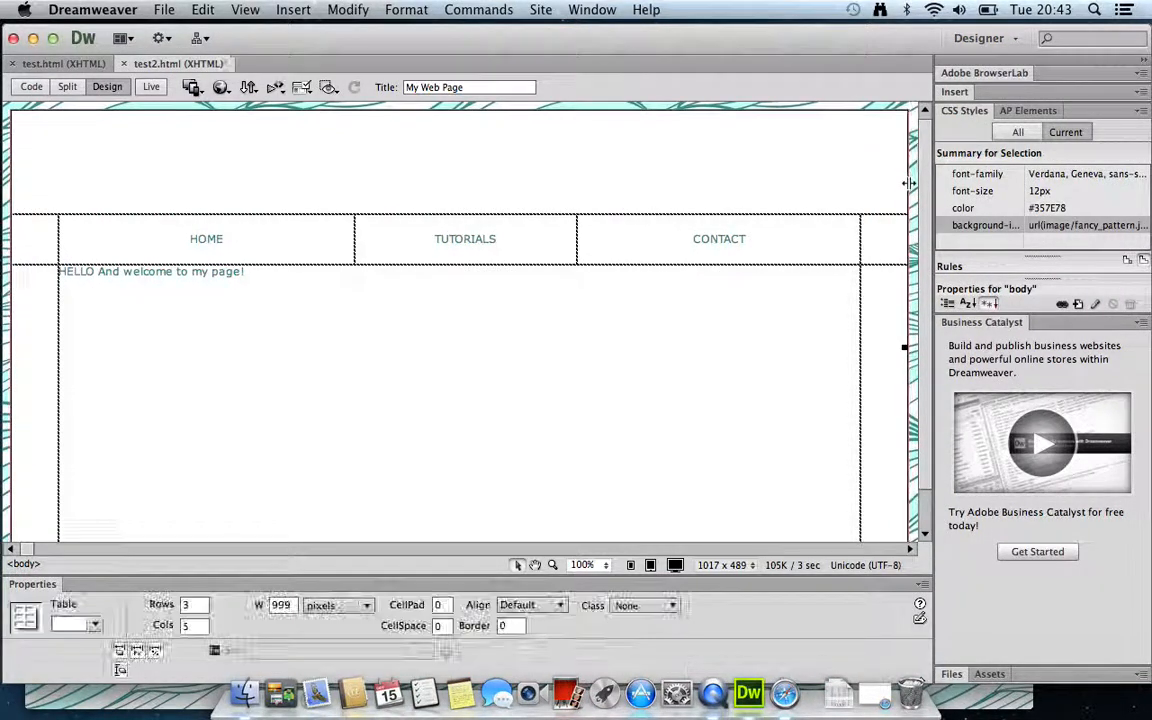
pyautogui.click(560, 605)
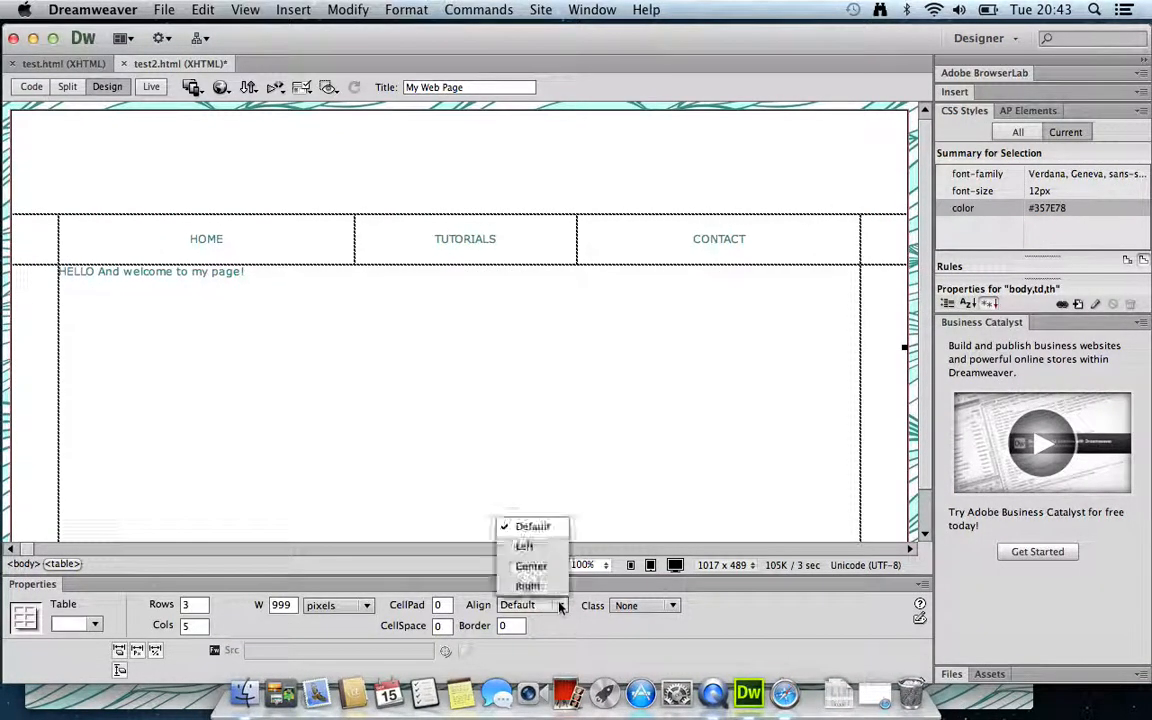
pyautogui.click(540, 566)
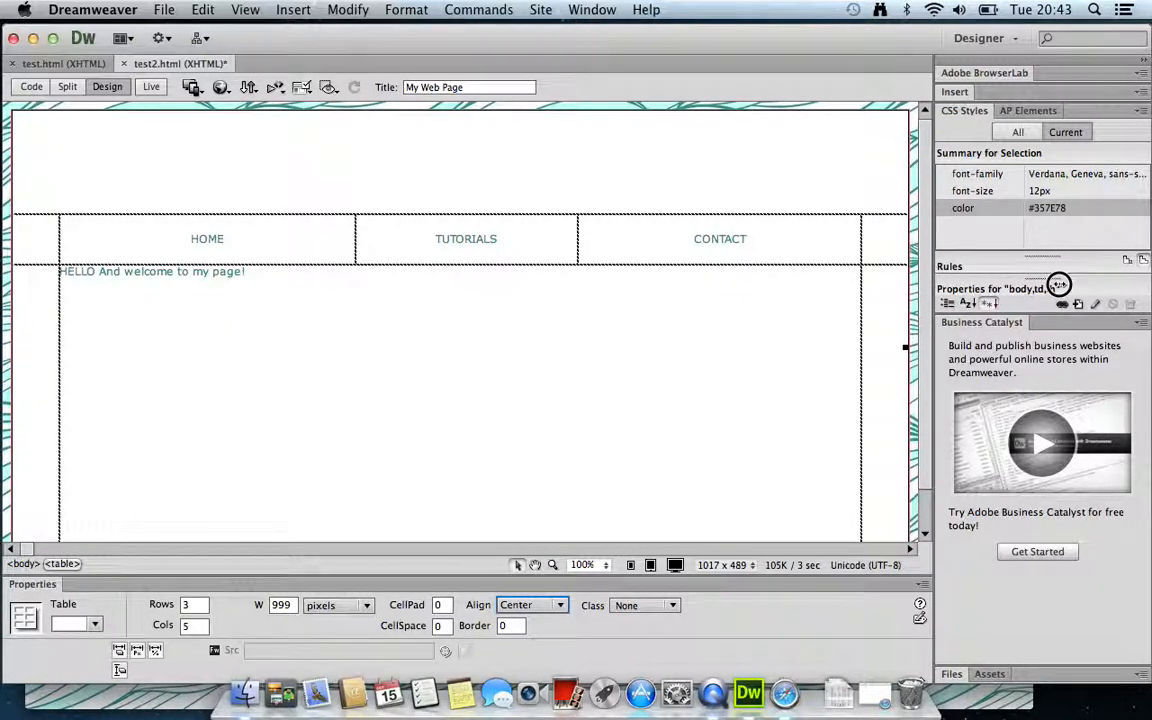
pyautogui.moveTo(1059, 285); pyautogui.dragTo(1138, 281)
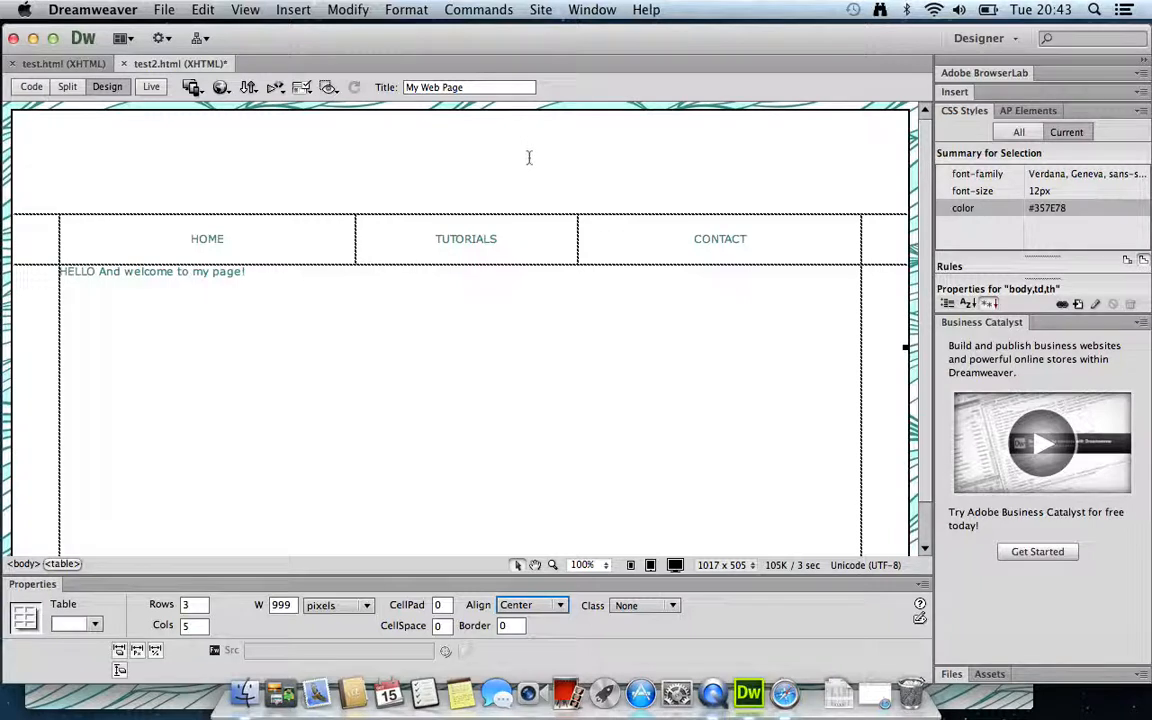
pyautogui.click(164, 10)
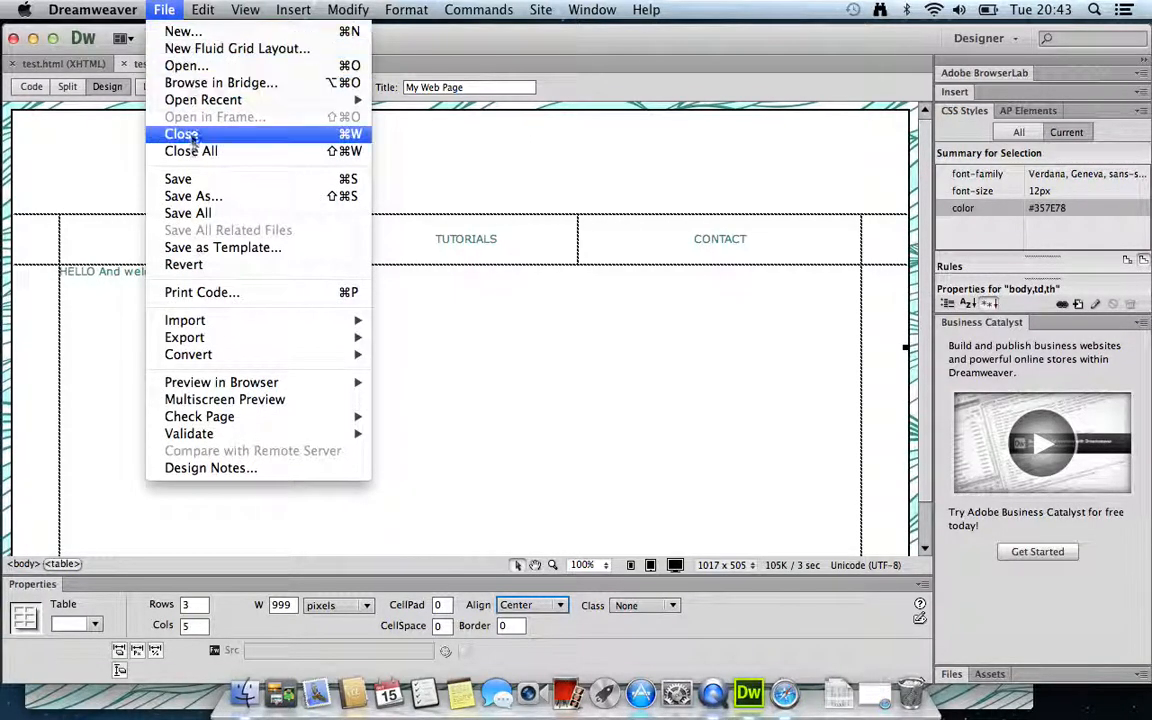
pyautogui.click(178, 179)
# Check the centred table over the wave background in a full-screen Safari preview, then return to Dreamweaver
pyautogui.click(221, 88)
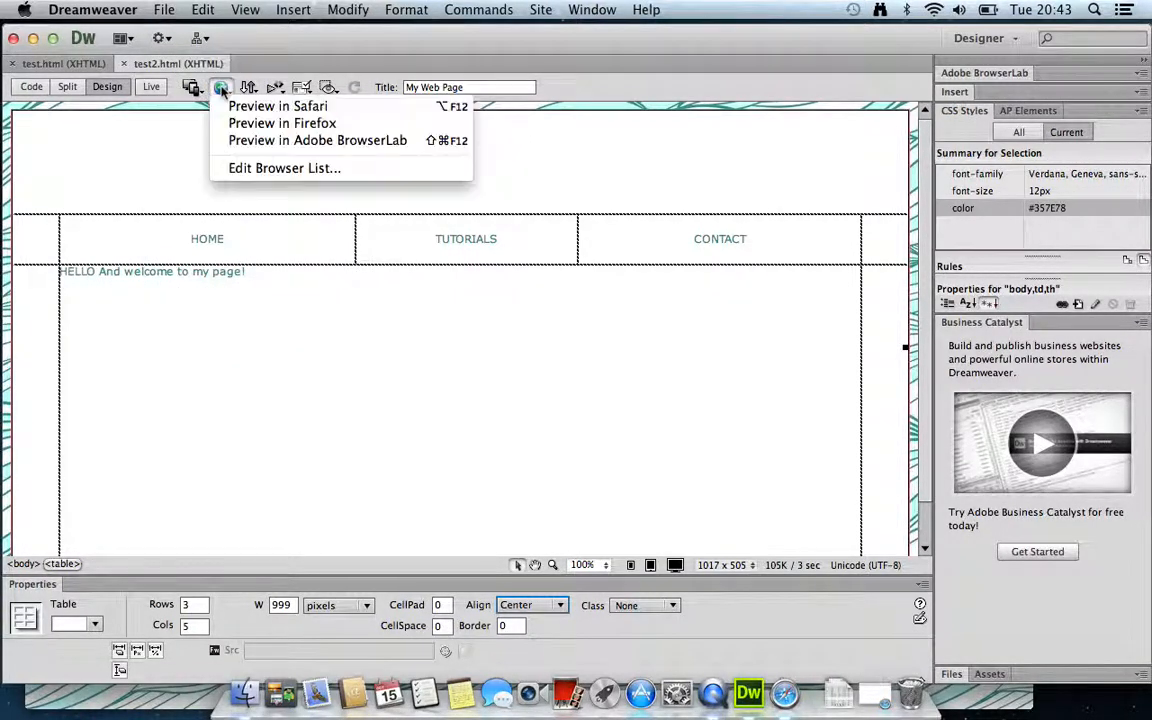
pyautogui.click(255, 106)
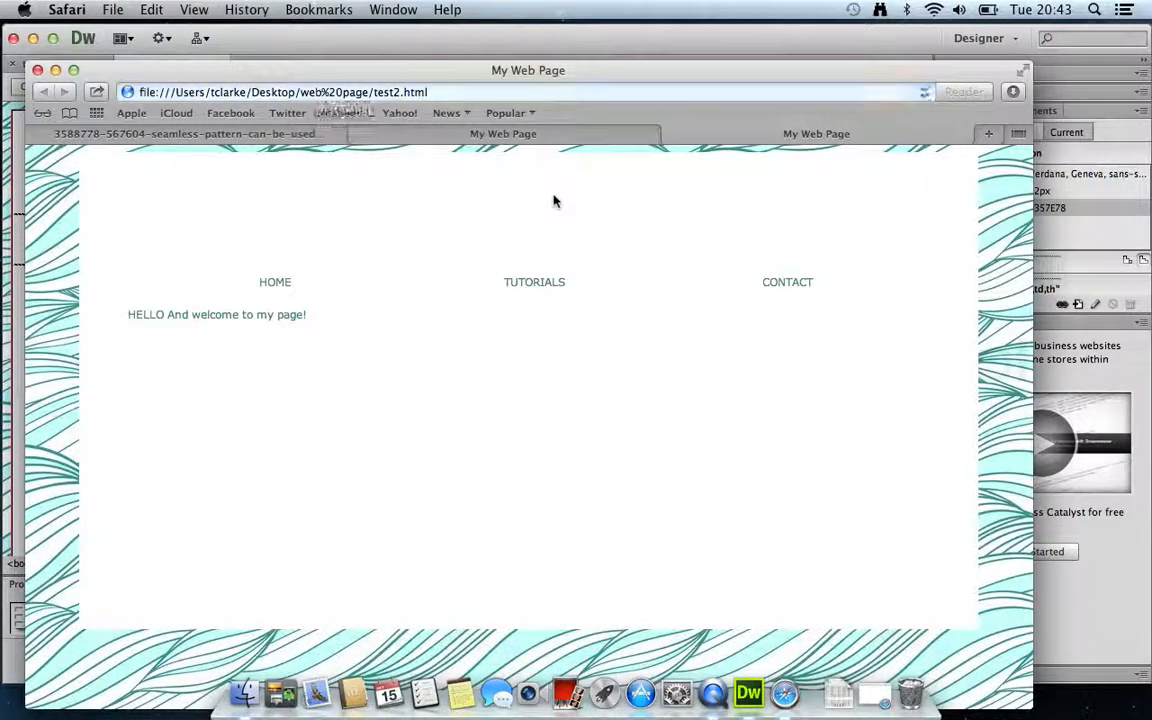
pyautogui.click(1024, 70)
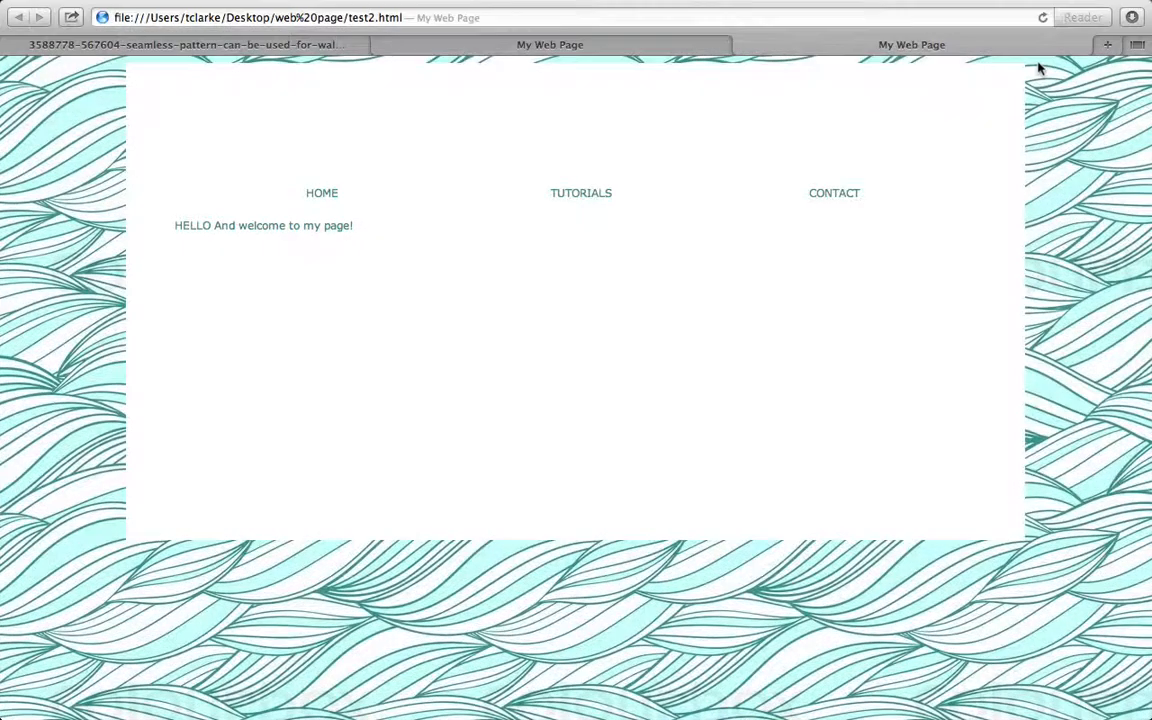
pyautogui.click(1137, 9)
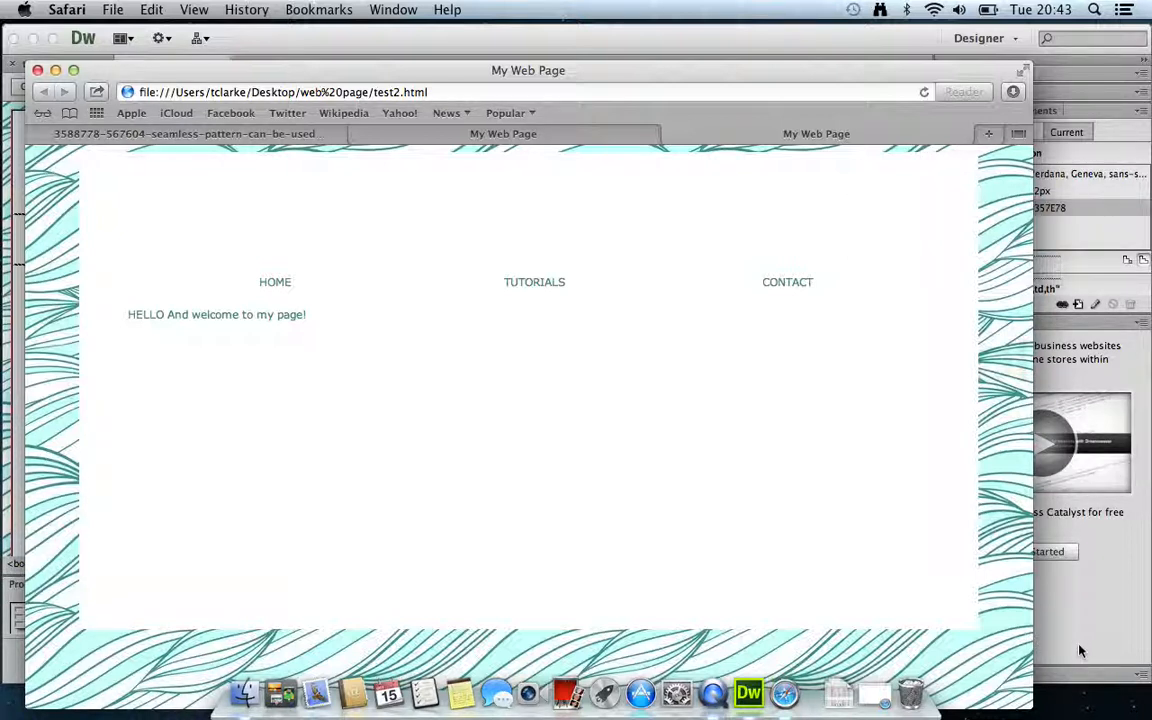
pyautogui.click(496, 33)
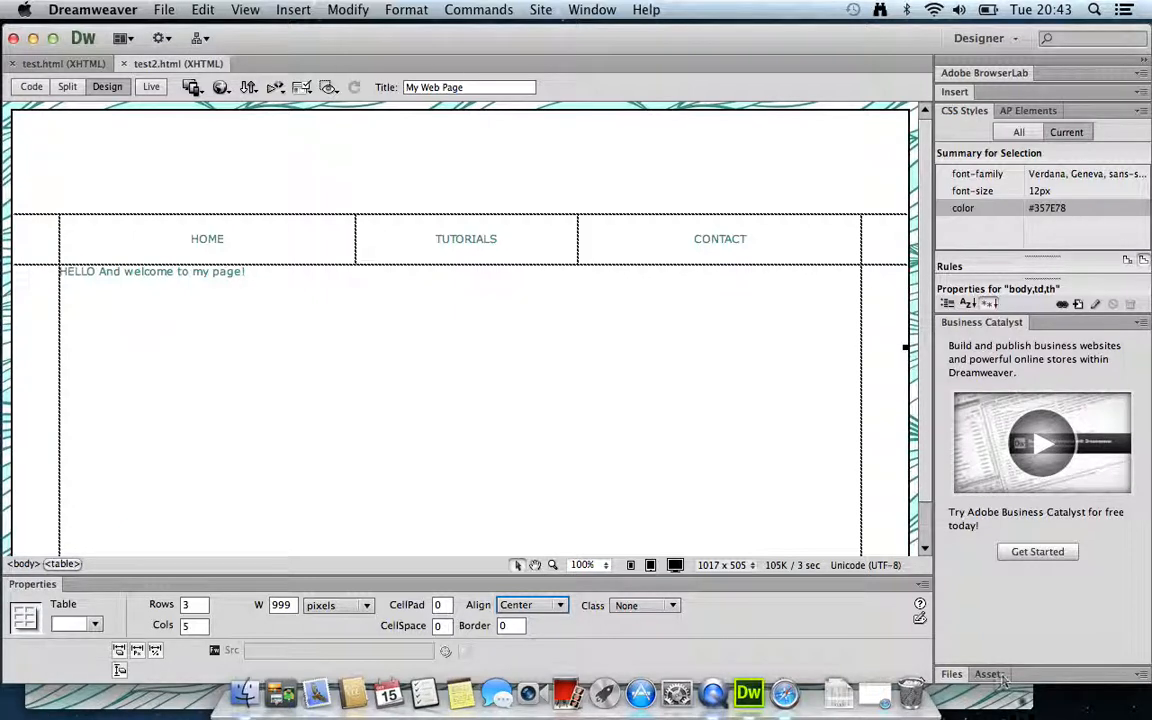
pyautogui.click(1057, 599)
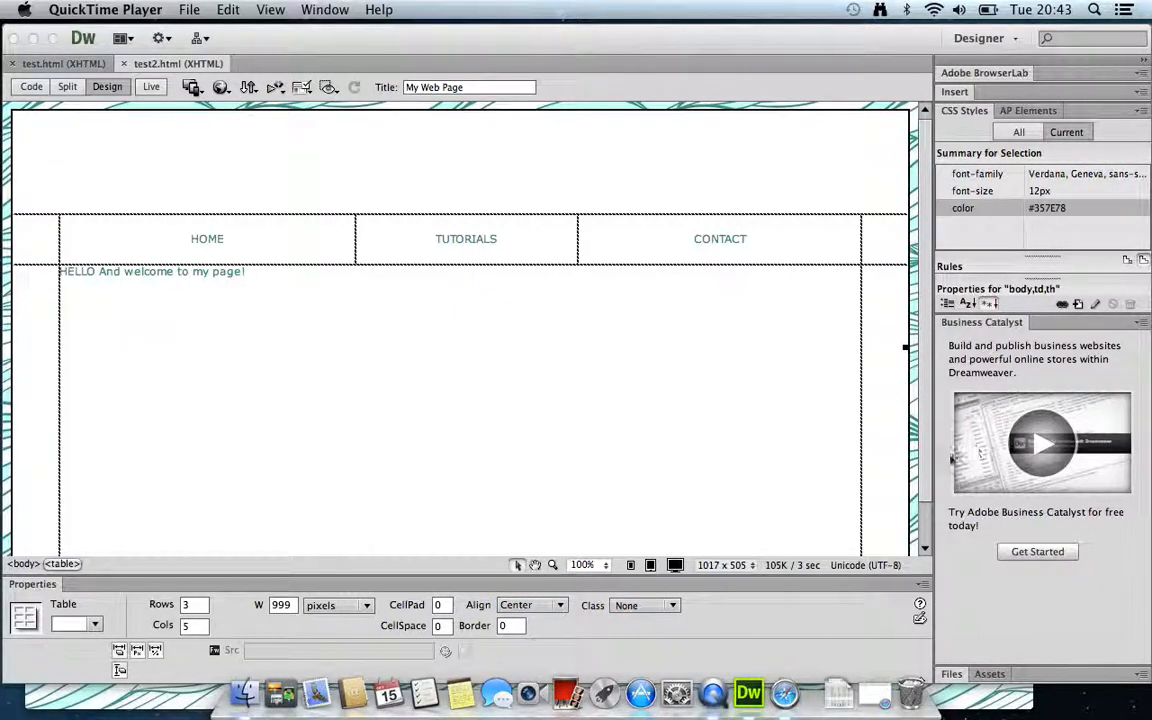